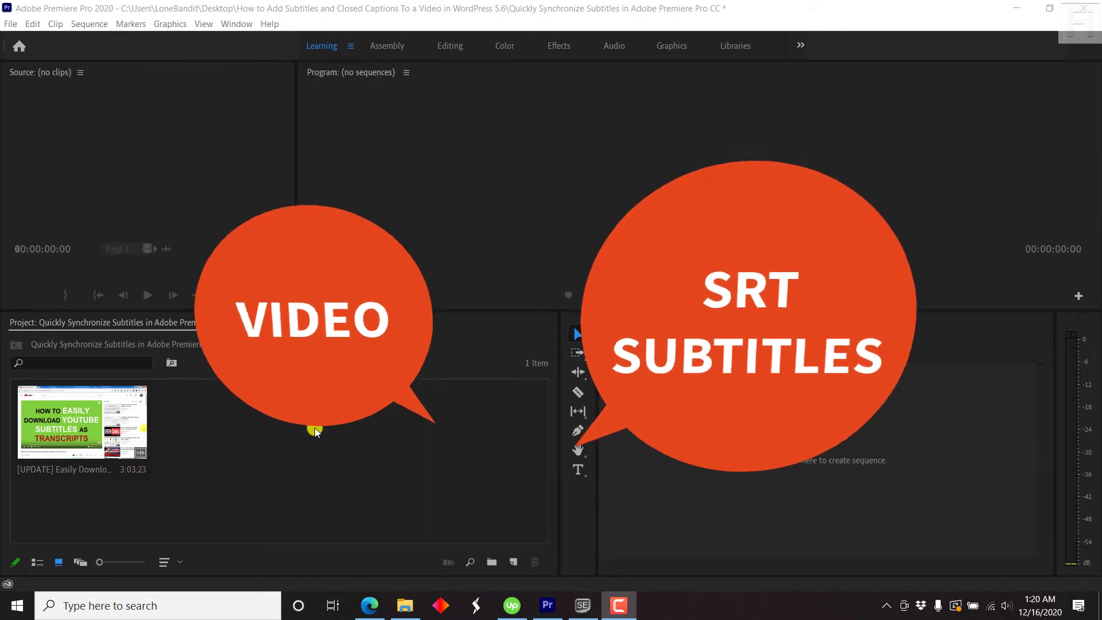
# Step: Create a new sequence from the imported YouTube subtitles video clip
pyautogui.rightClick(92, 424)
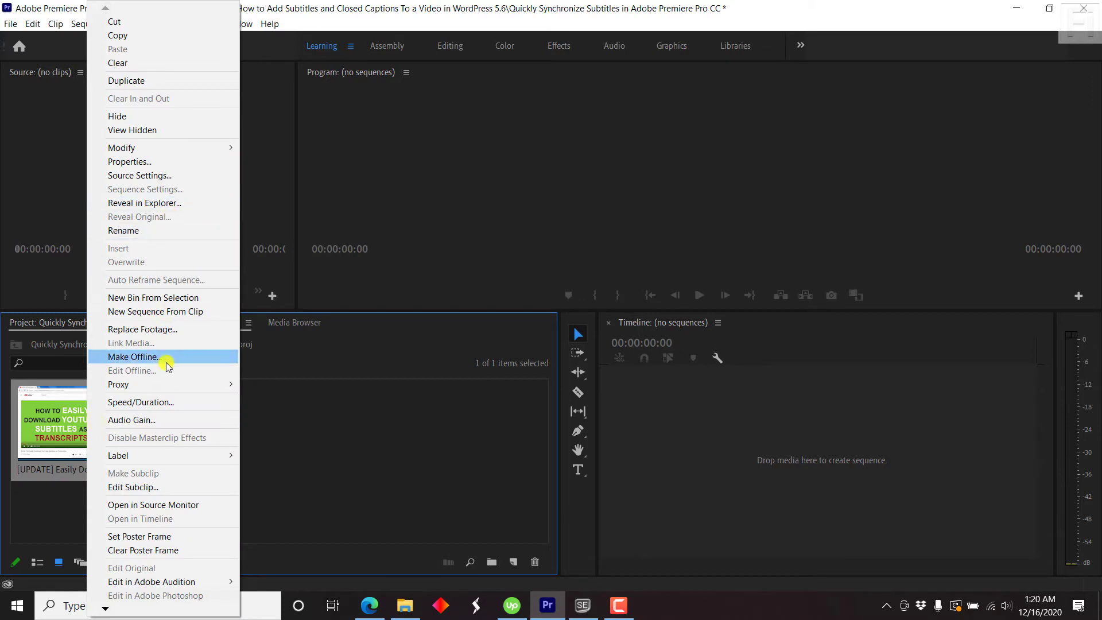
pyautogui.click(169, 311)
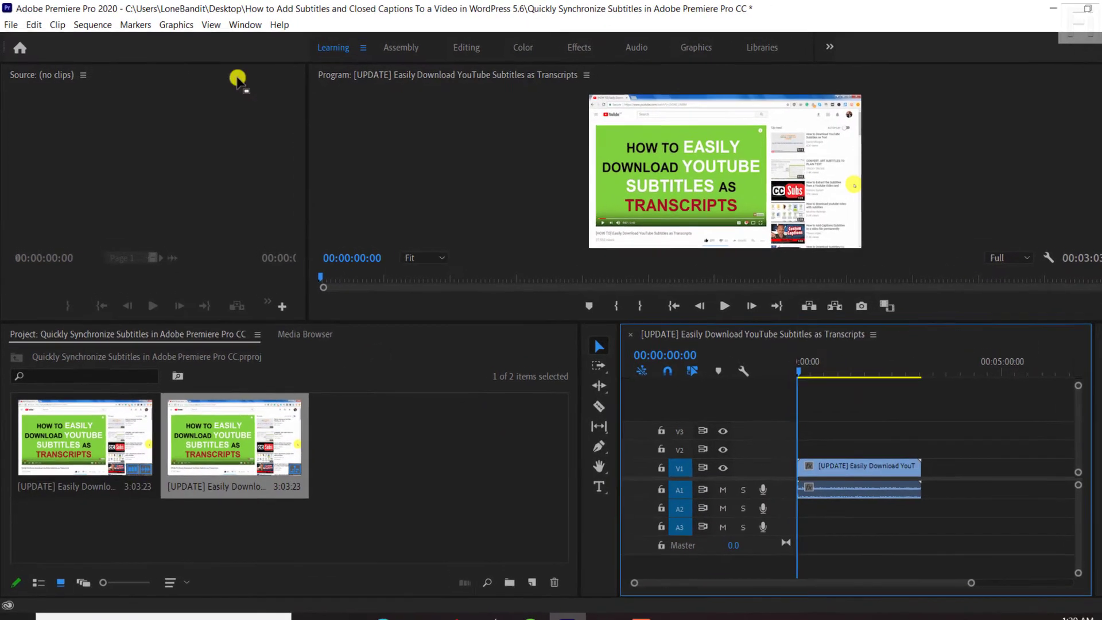
# Step: Show the Captions panel and widen it so all of its settings fit
pyautogui.click(249, 26)
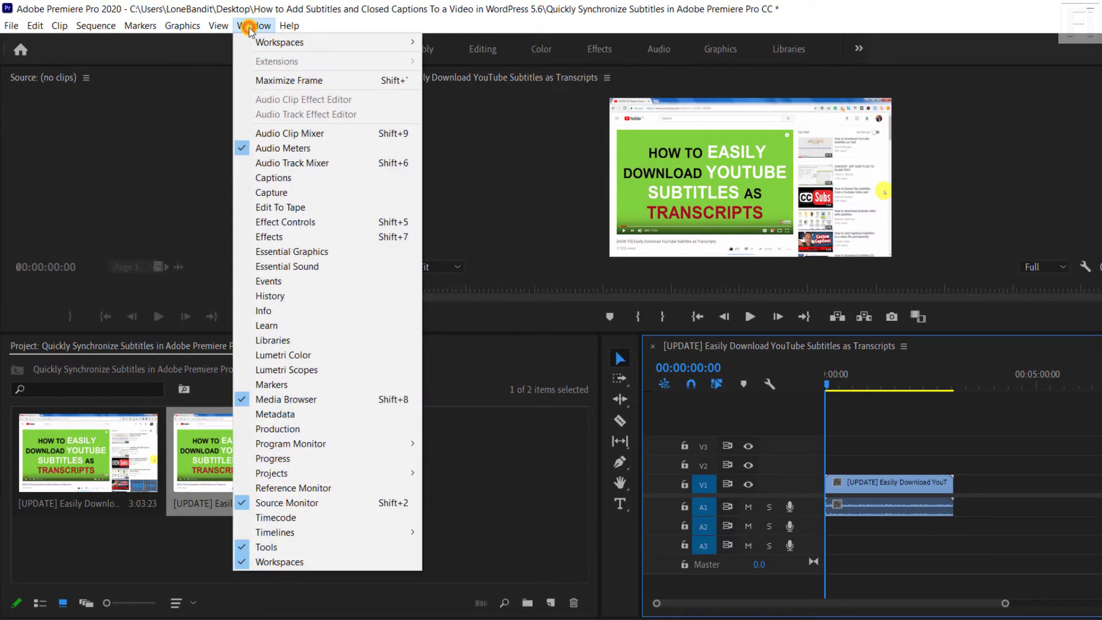
pyautogui.click(263, 180)
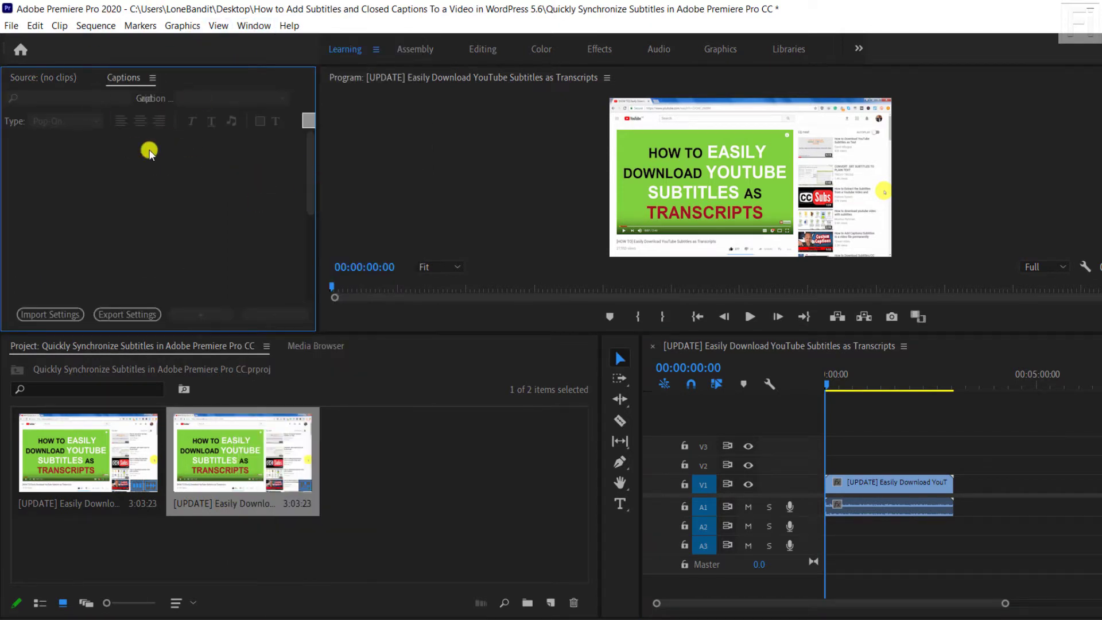
pyautogui.moveTo(320, 124); pyautogui.dragTo(711, 138)
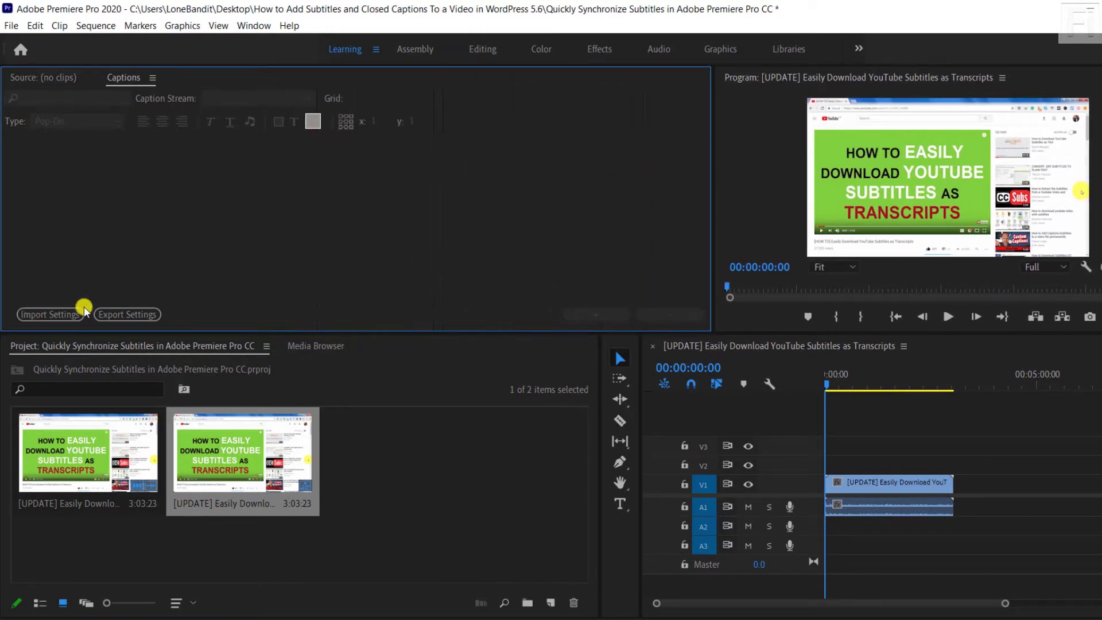
# Step: Configure the caption import settings for SubRip Subtitle File (.srt) with the Open Captions standard
pyautogui.click(46, 315)
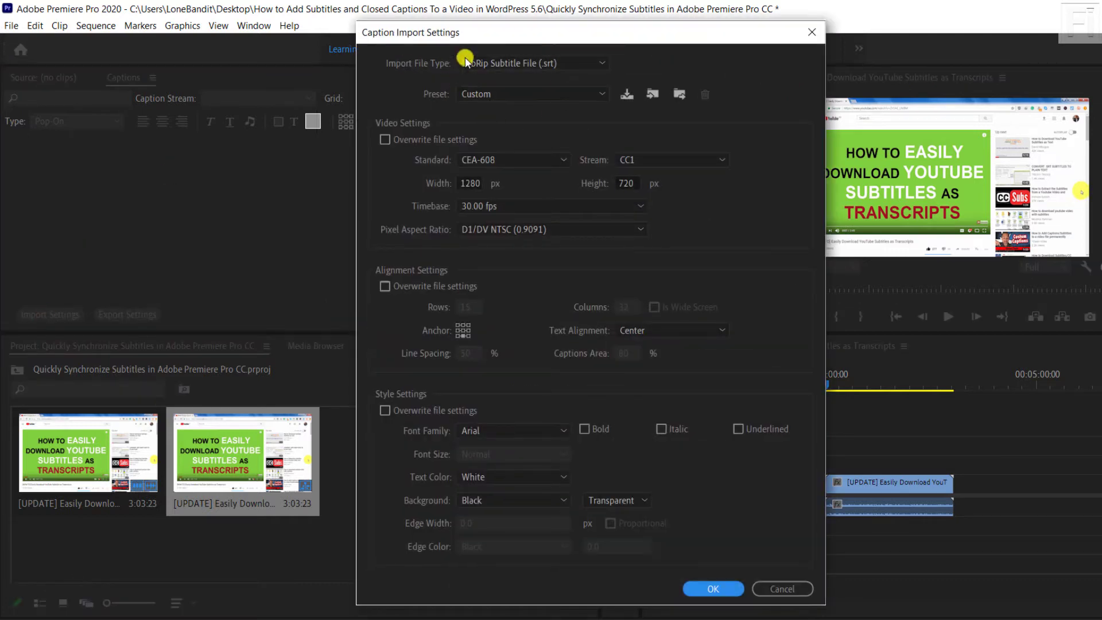
pyautogui.click(525, 62)
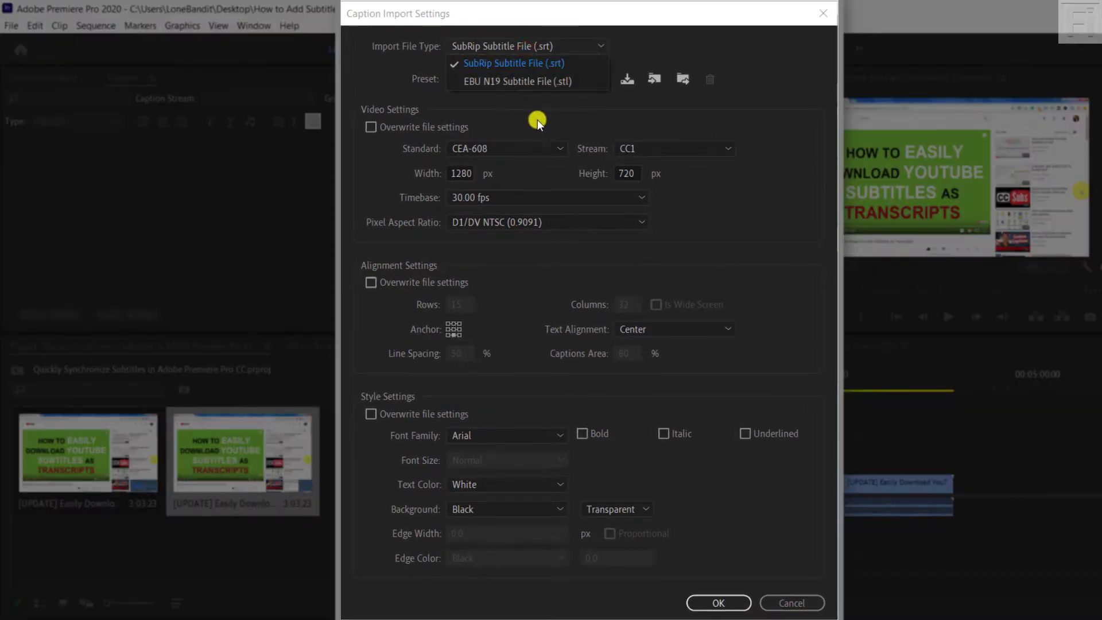
pyautogui.click(782, 57)
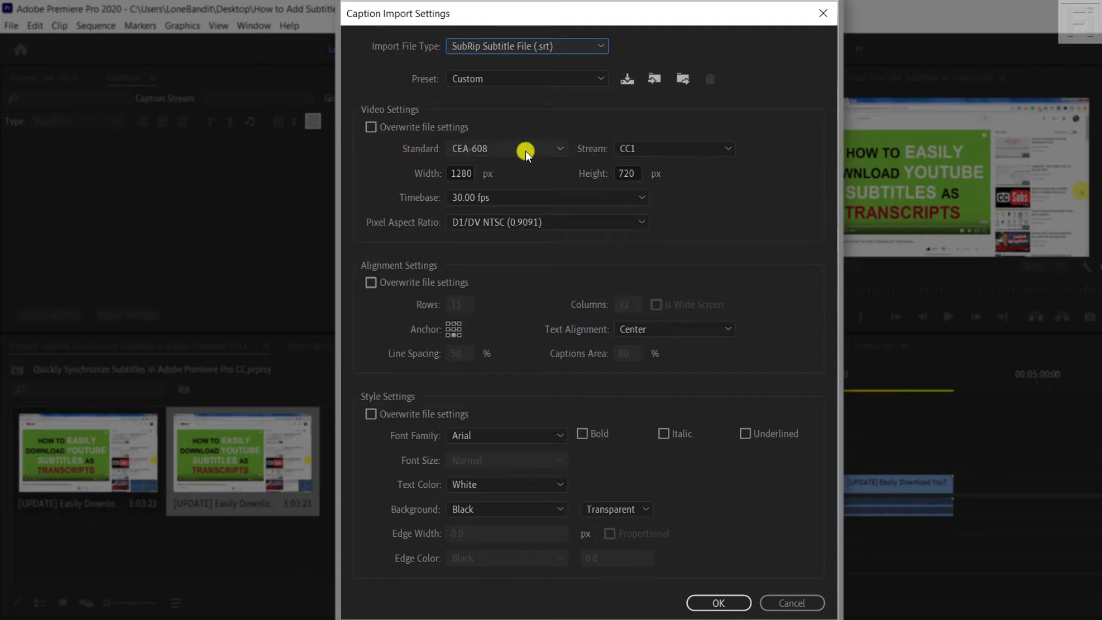
pyautogui.click(557, 149)
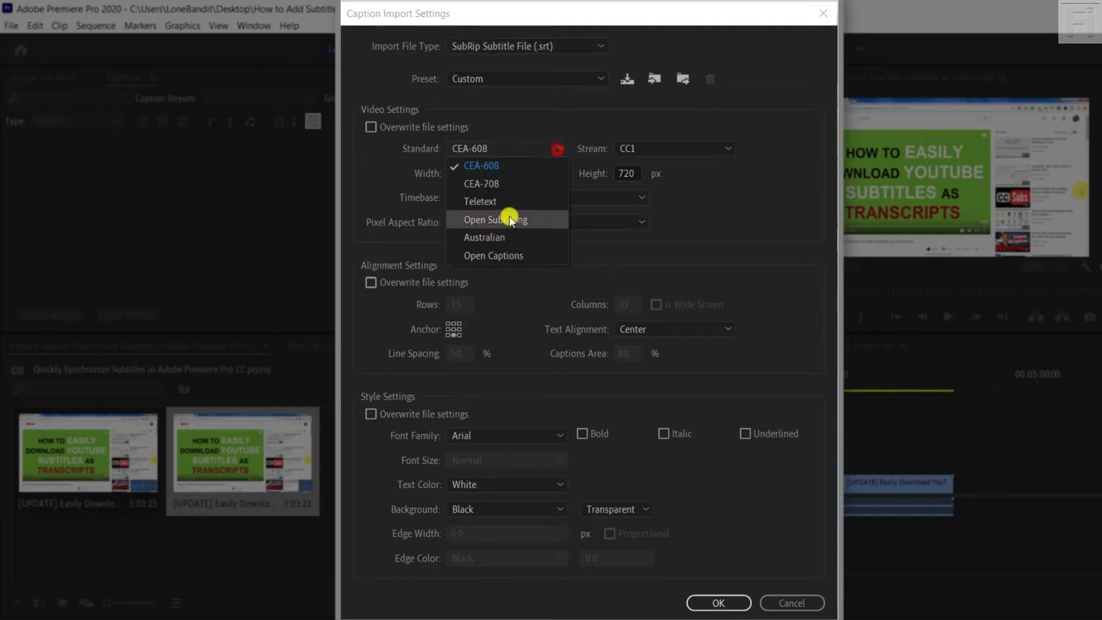
pyautogui.click(511, 257)
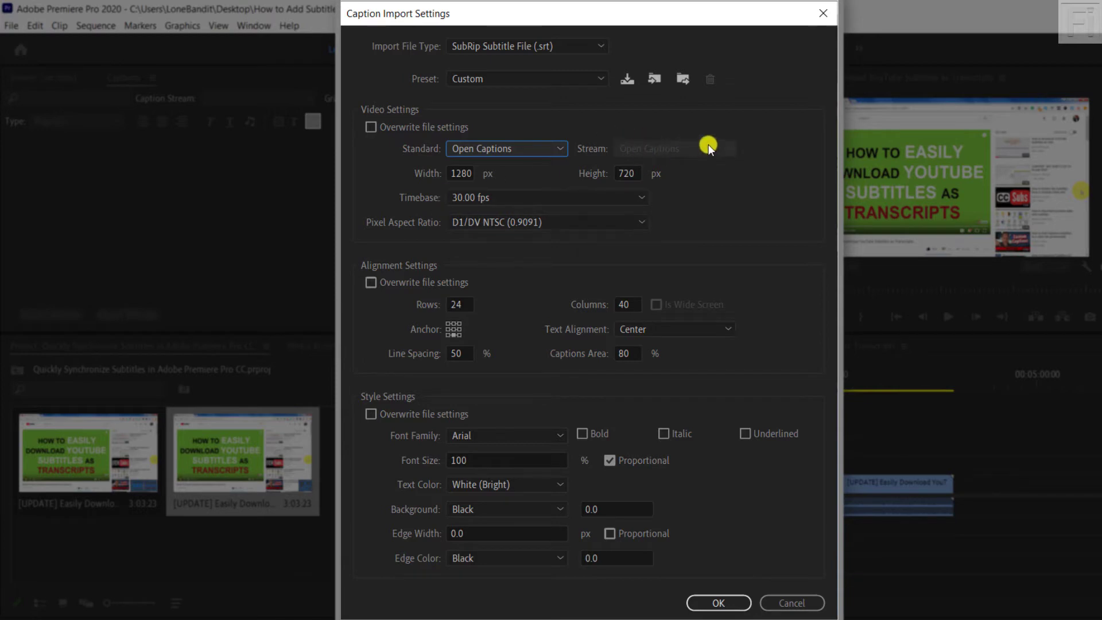
pyautogui.click(557, 147)
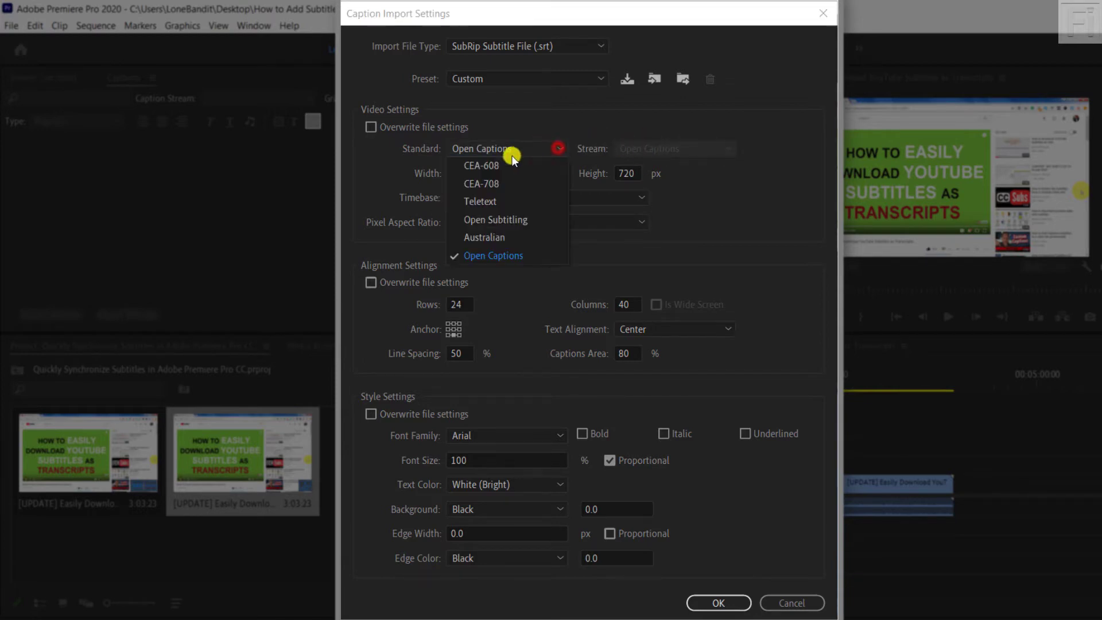
pyautogui.click(500, 162)
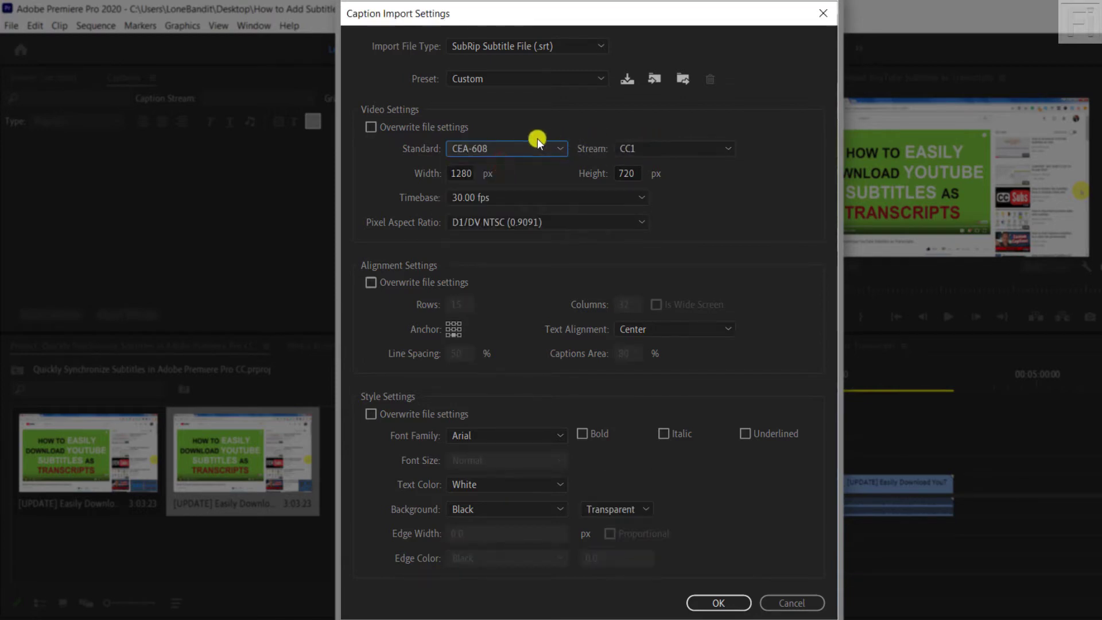
pyautogui.click(553, 148)
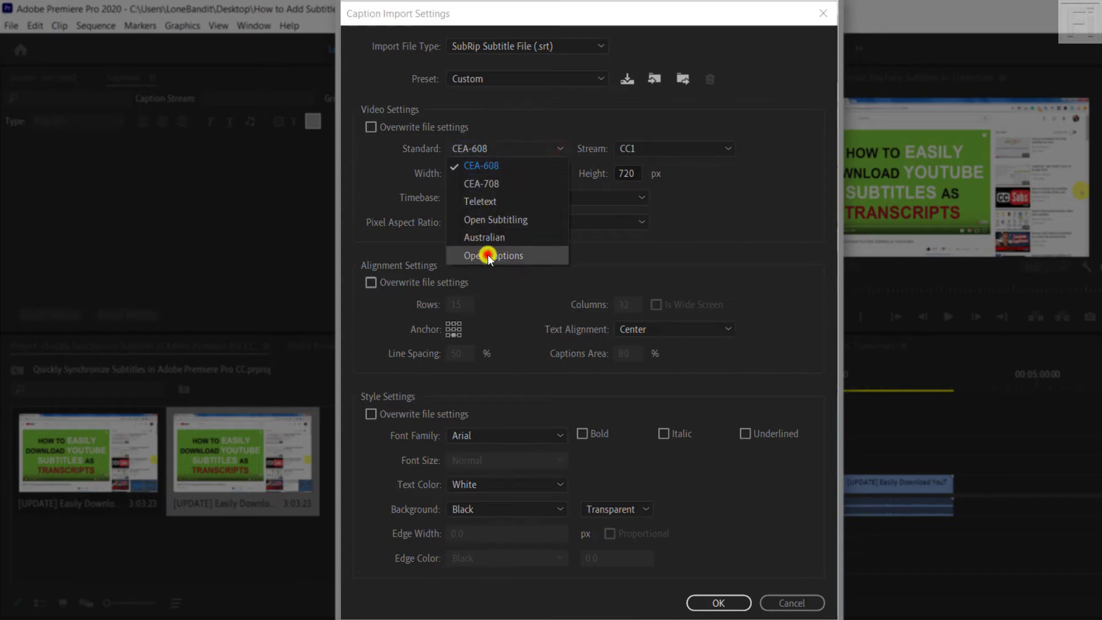
pyautogui.click(487, 255)
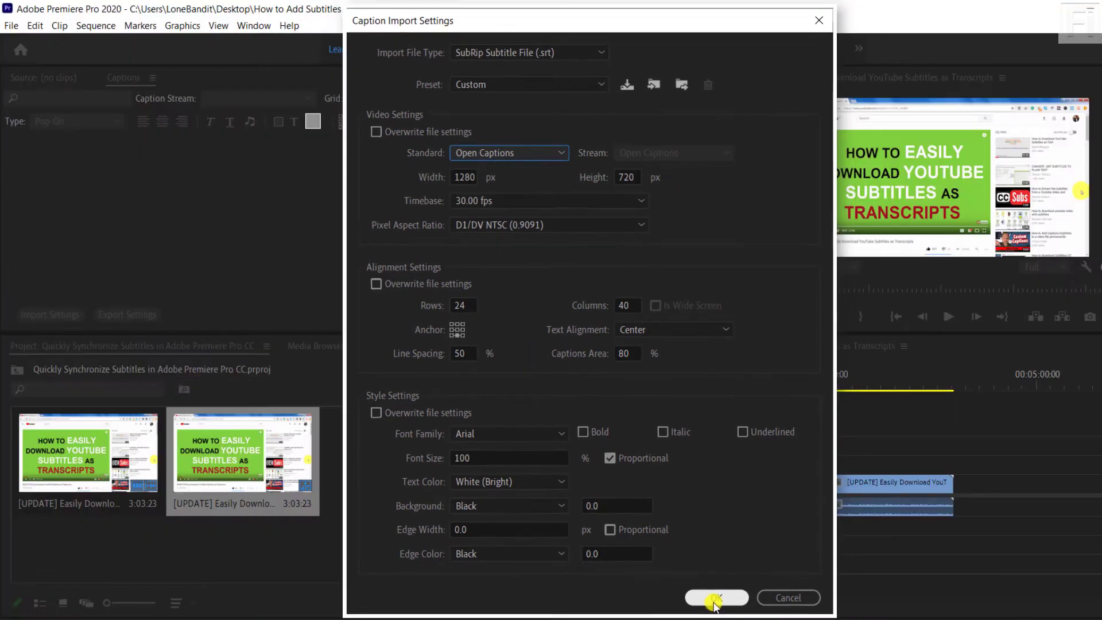
pyautogui.click(715, 603)
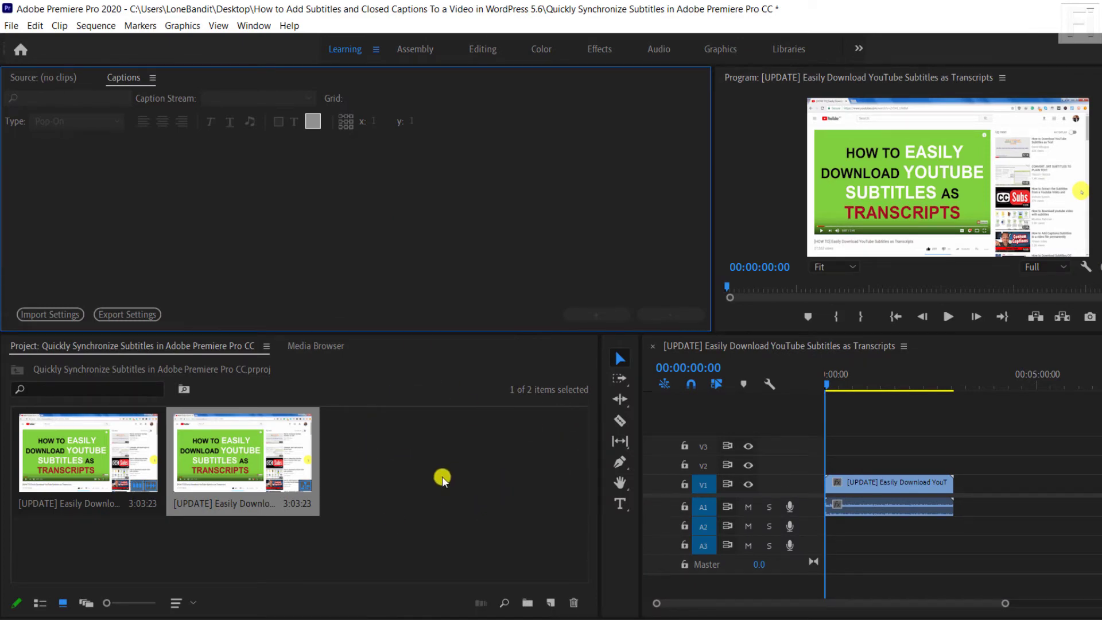
# Step: Import the subtitle file "Easily Download YouTube Subtitles as Transcripts" and place it on track V2 at the start of the sequence
pyautogui.click(9, 26)
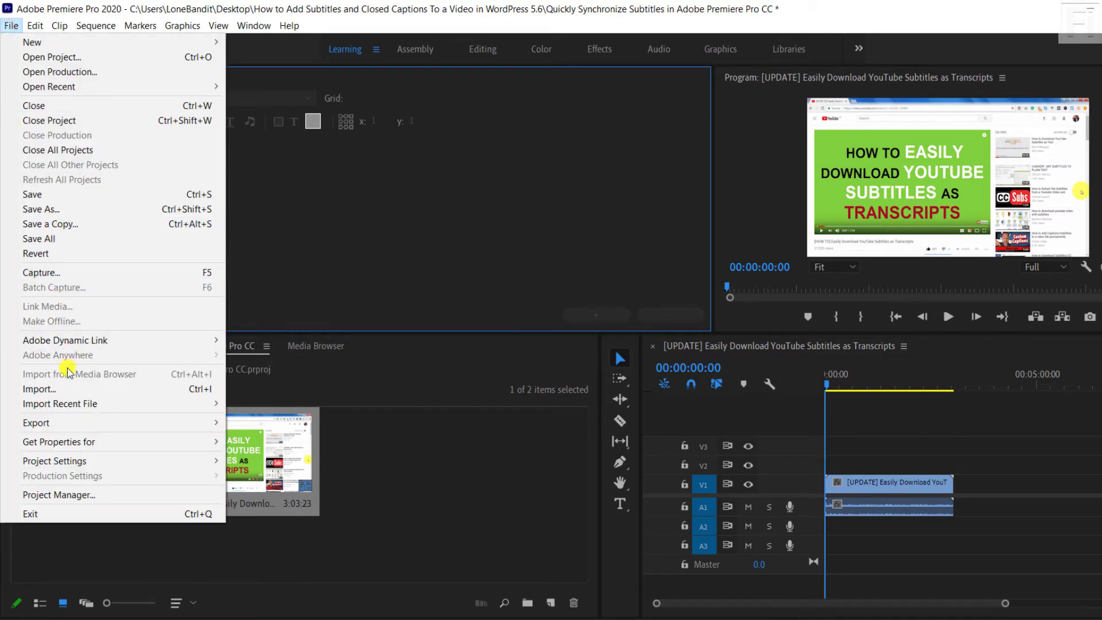
pyautogui.click(64, 390)
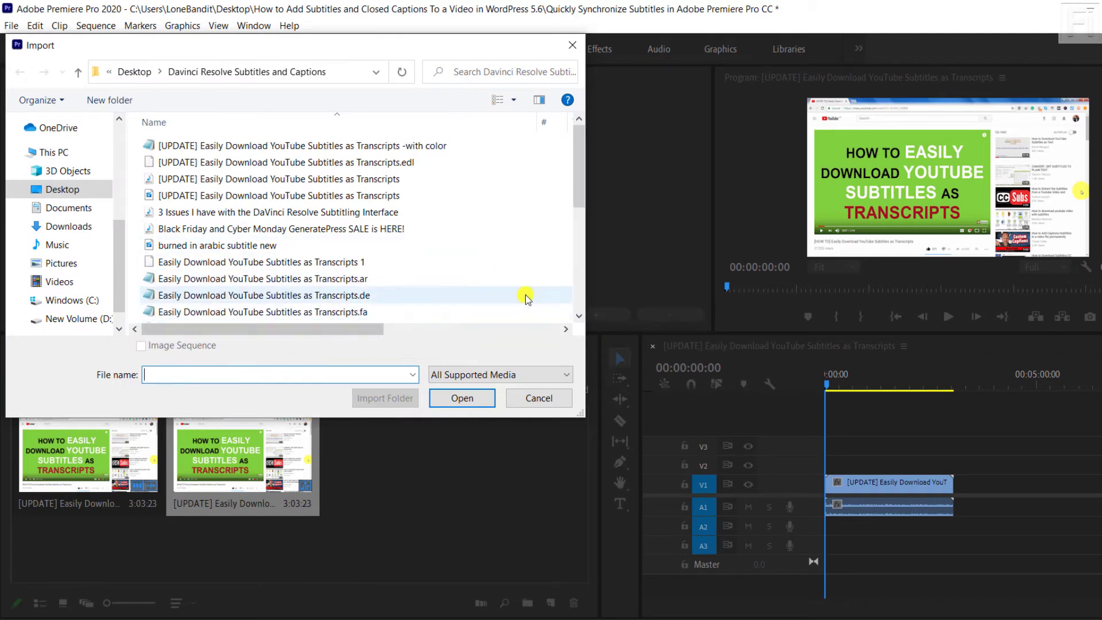
pyautogui.moveTo(581, 172); pyautogui.dragTo(581, 267)
pyautogui.click(322, 233)
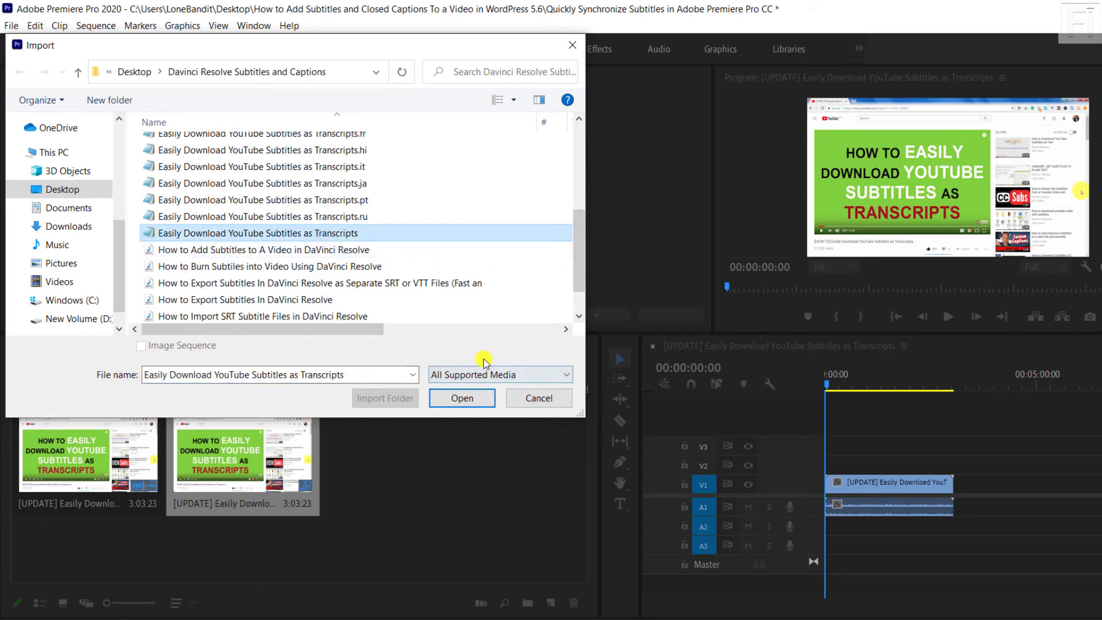
pyautogui.click(462, 397)
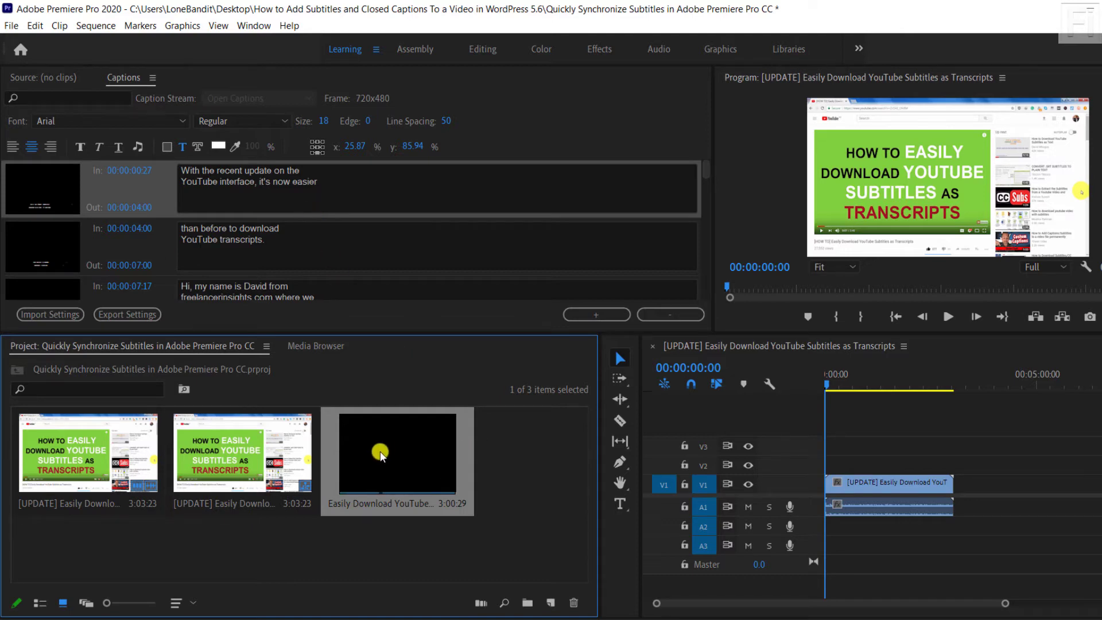
pyautogui.moveTo(380, 451)
pyautogui.mouseDown()
pyautogui.moveTo(675, 422)
pyautogui.moveTo(750, 456)
pyautogui.moveTo(829, 459)
pyautogui.moveTo(801, 467)
pyautogui.mouseUp()
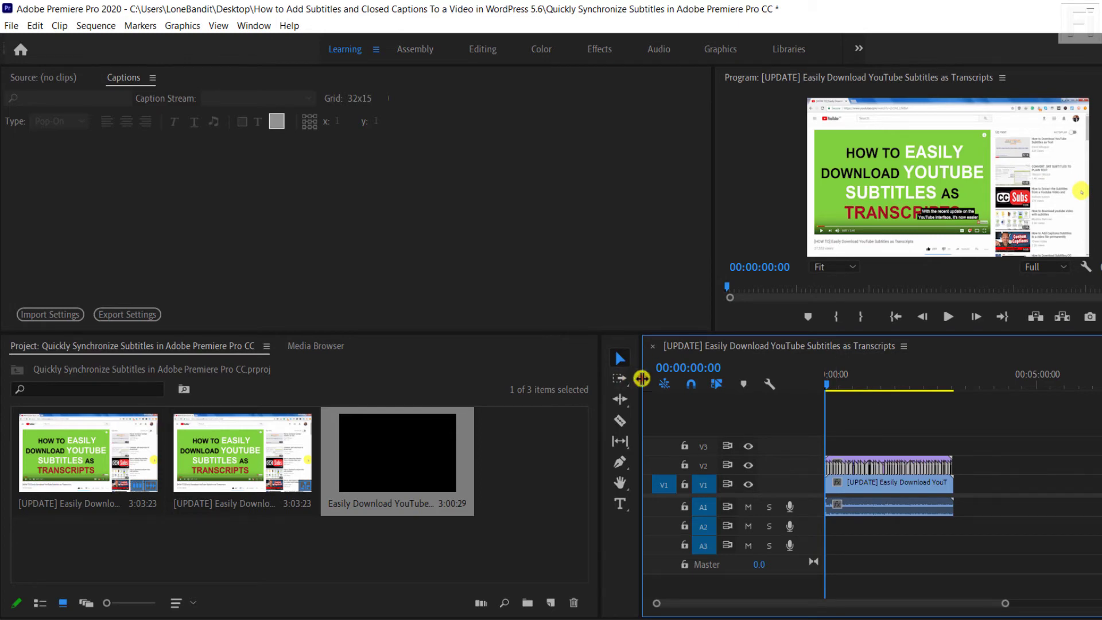
# Step: Widen the timeline and expand audio track A1 so the waveform can be compared with individual captions
pyautogui.moveTo(642, 378); pyautogui.dragTo(124, 402)
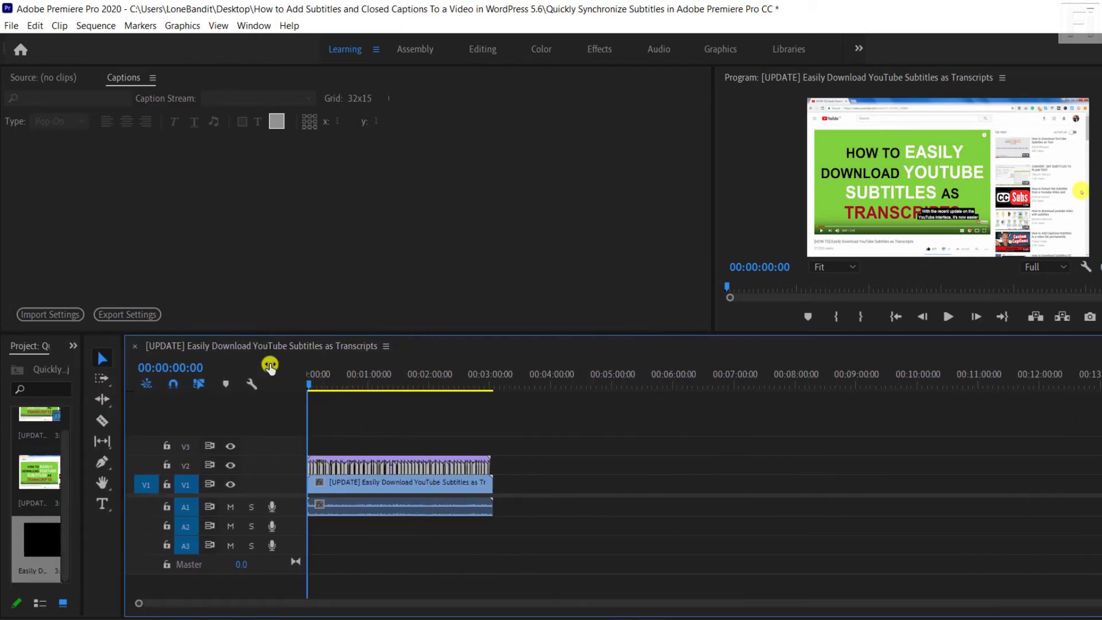
pyautogui.press('=')
pyautogui.press('=')
pyautogui.press('=')
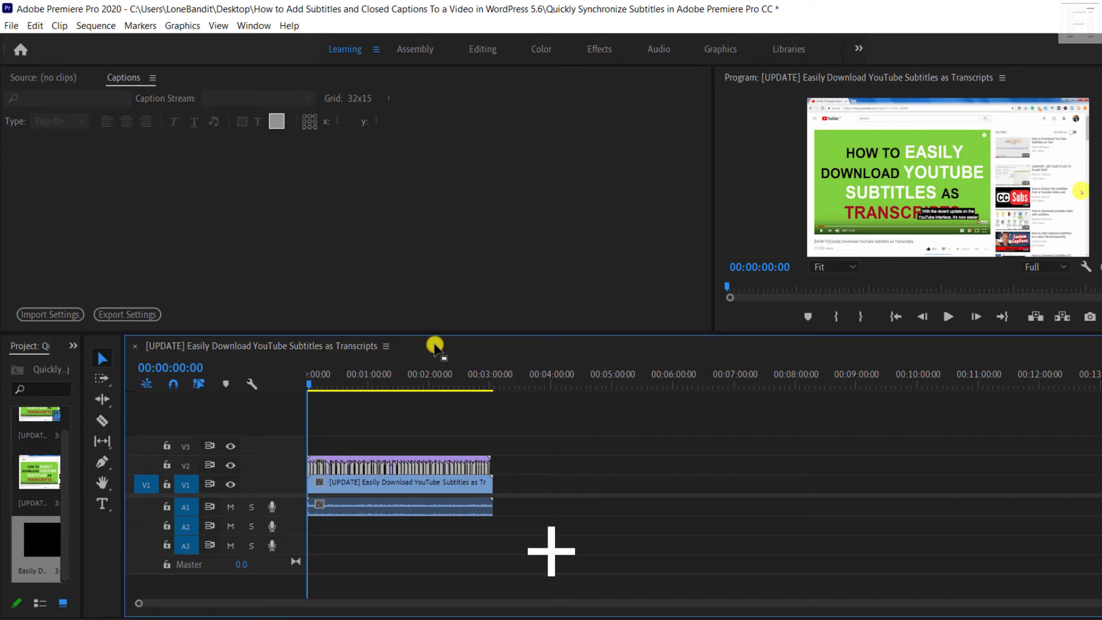
pyautogui.press('=')
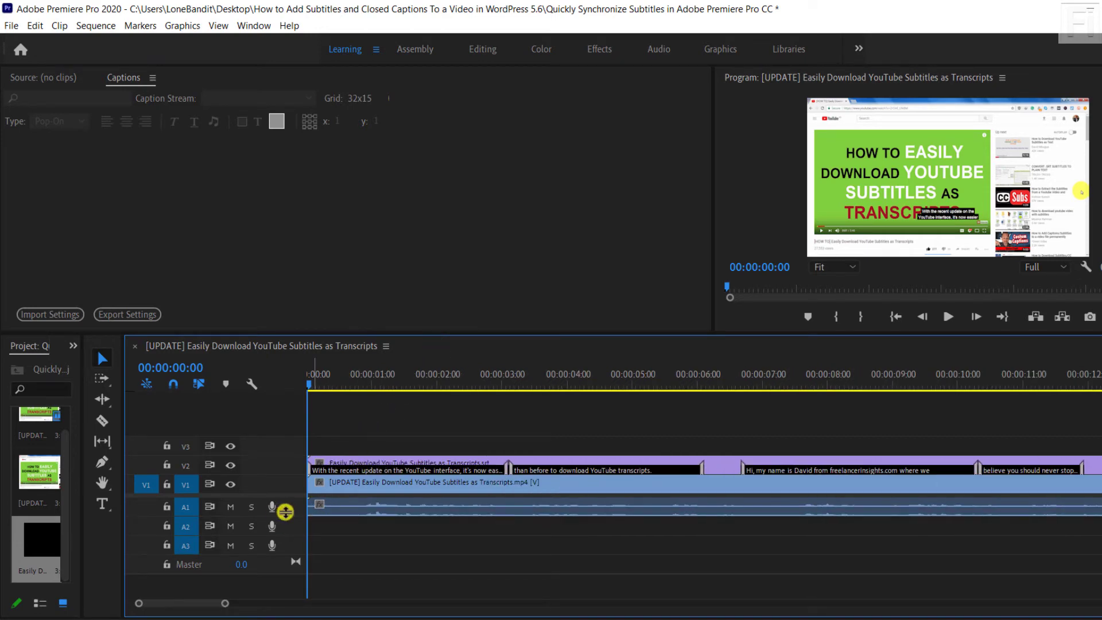
pyautogui.moveTo(283, 514); pyautogui.dragTo(277, 568)
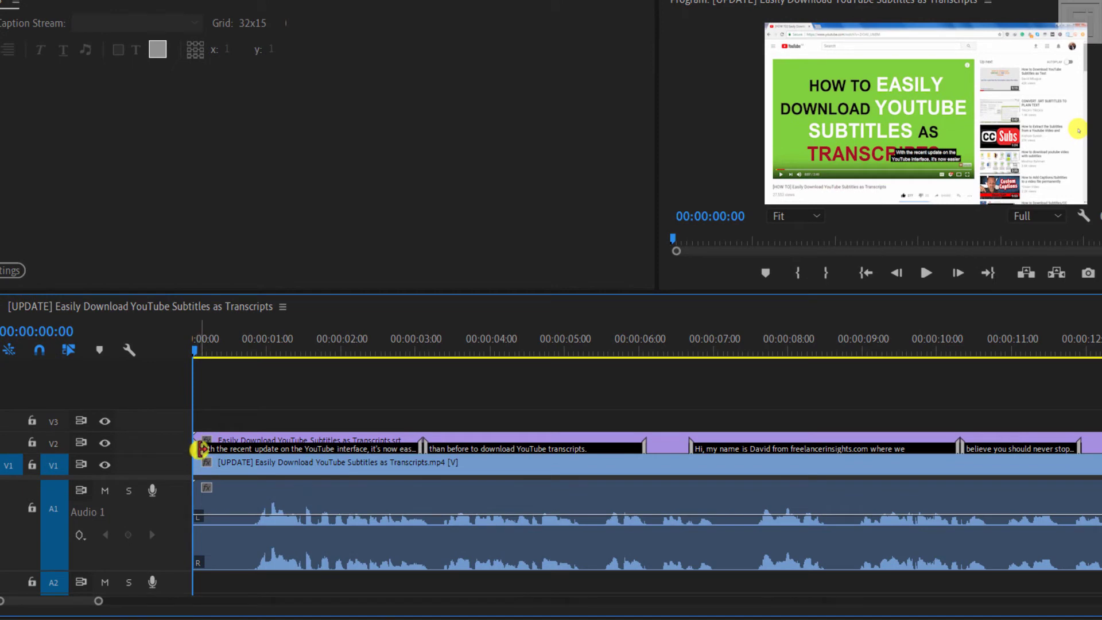
# Step: Try shifting the whole caption clip to start at 00:00:00:24 and moving its second caption about 9 frames later
pyautogui.moveTo(200, 450); pyautogui.dragTo(194, 450)
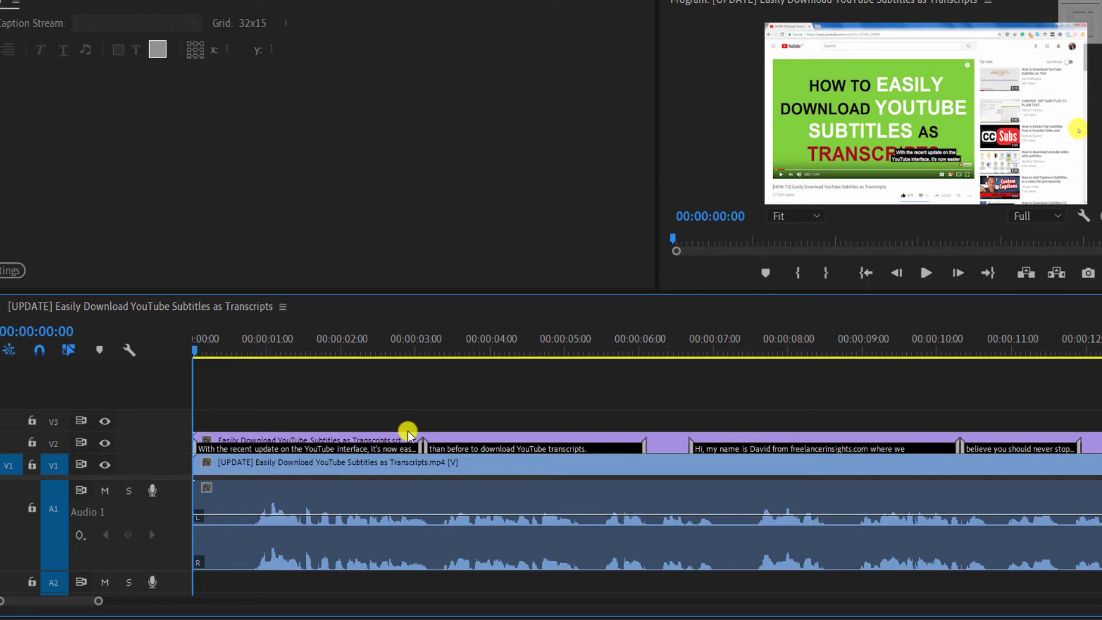
pyautogui.click(390, 440)
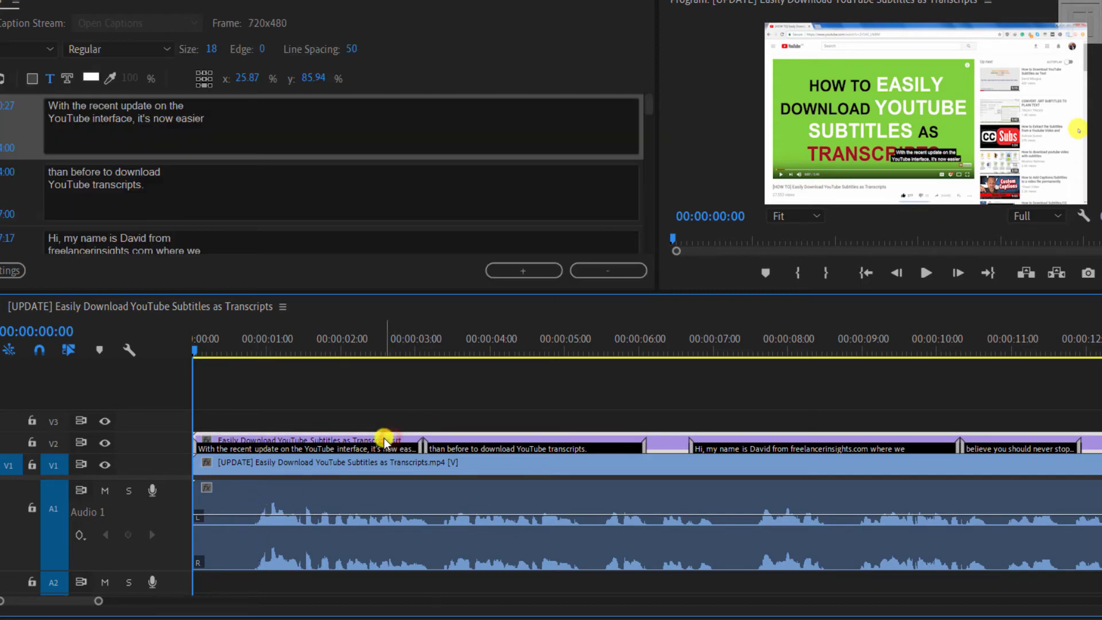
pyautogui.moveTo(385, 439); pyautogui.dragTo(446, 444)
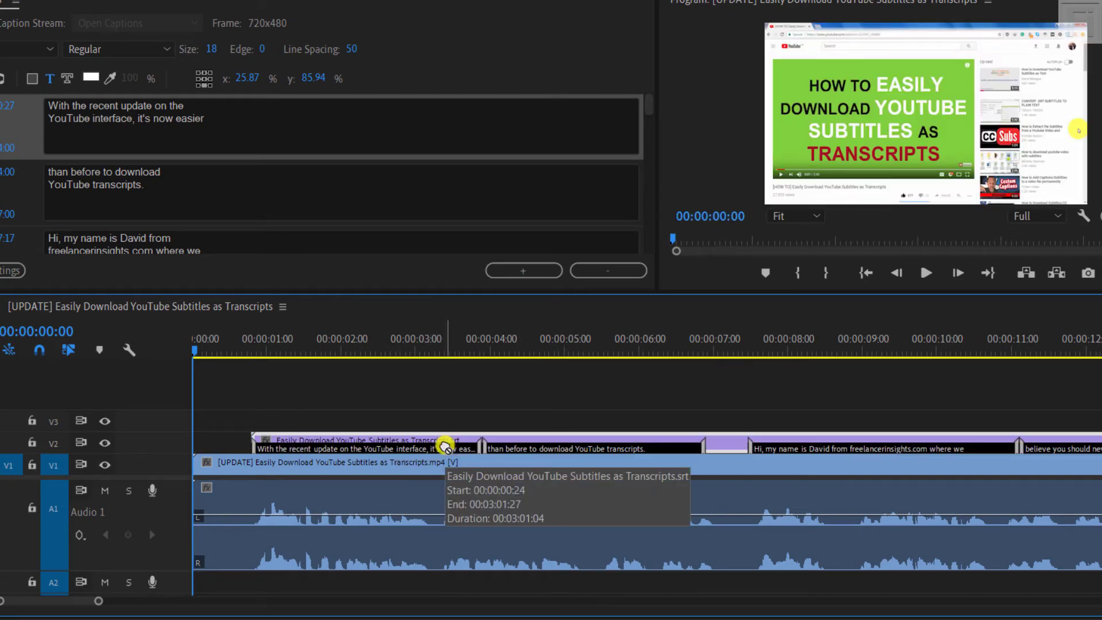
pyautogui.click(519, 450)
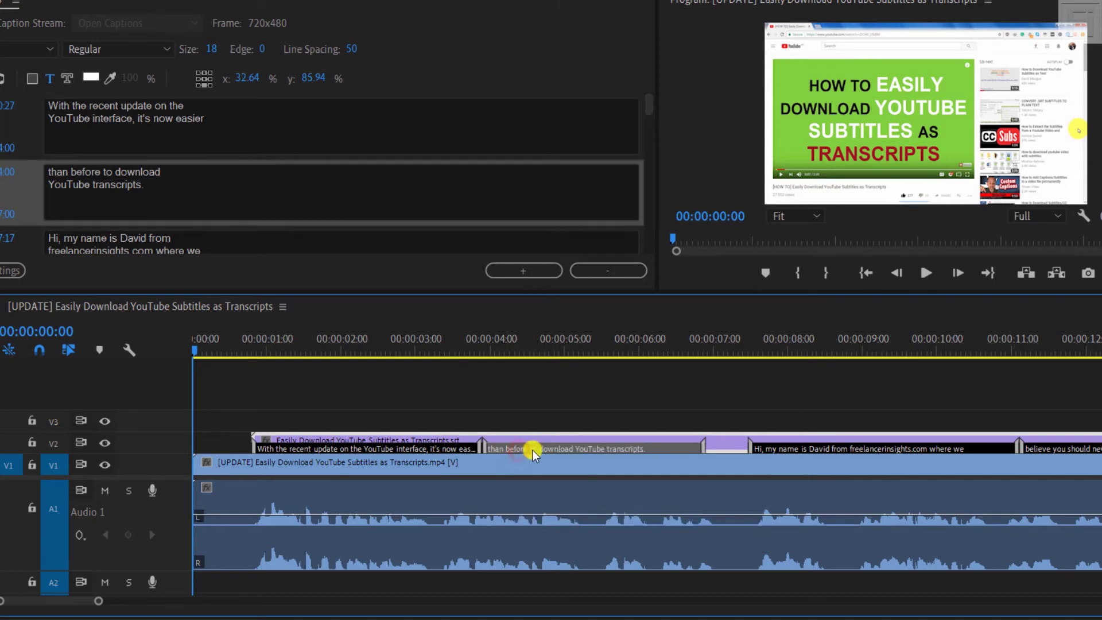
pyautogui.moveTo(537, 446); pyautogui.dragTo(560, 449)
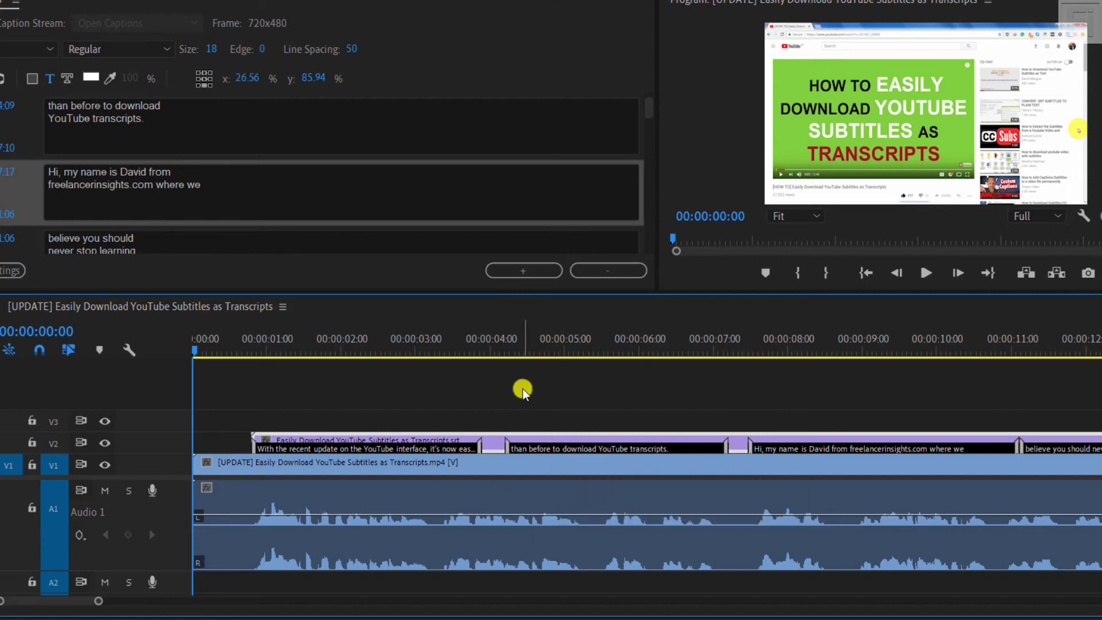
# Step: Undo the second caption's move and the shift of the whole caption clip
pyautogui.hotkey('ctrl', 'z')
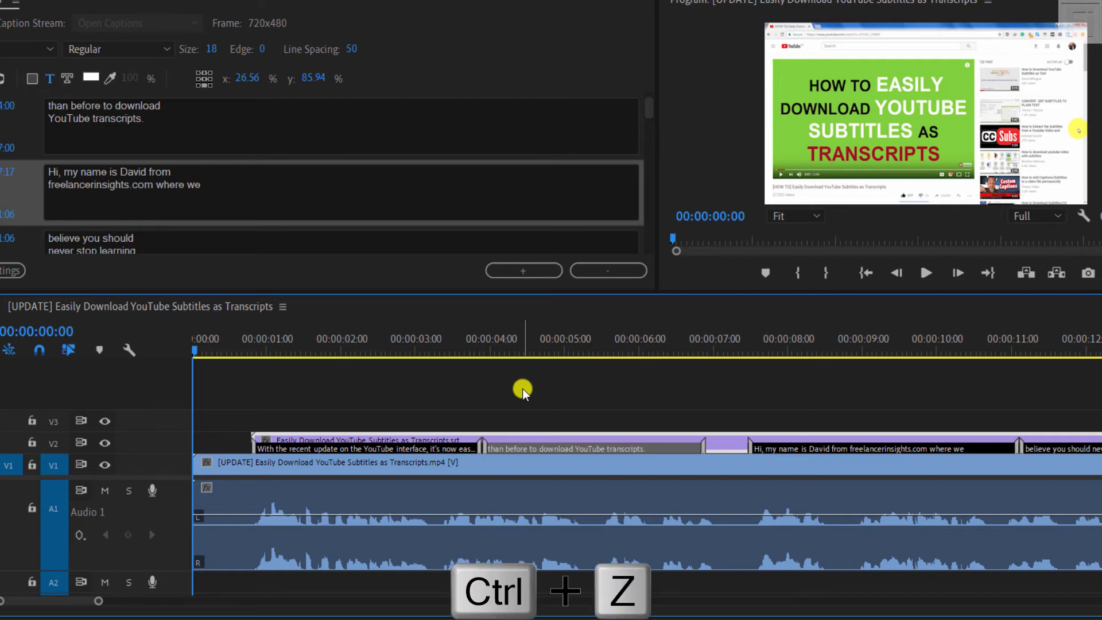
pyautogui.hotkey('ctrl', 'z')
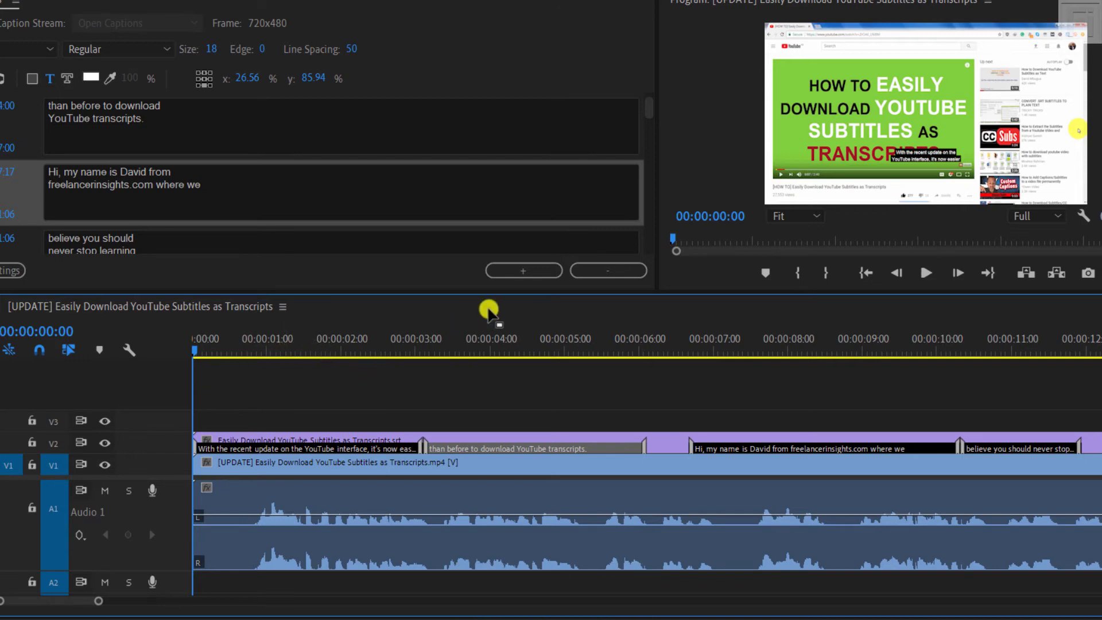
# Step: Move the playhead to 00:02:59:09 and examine how the final captions line up with the audio waveform
pyautogui.click(363, 304)
pyautogui.press('\\')
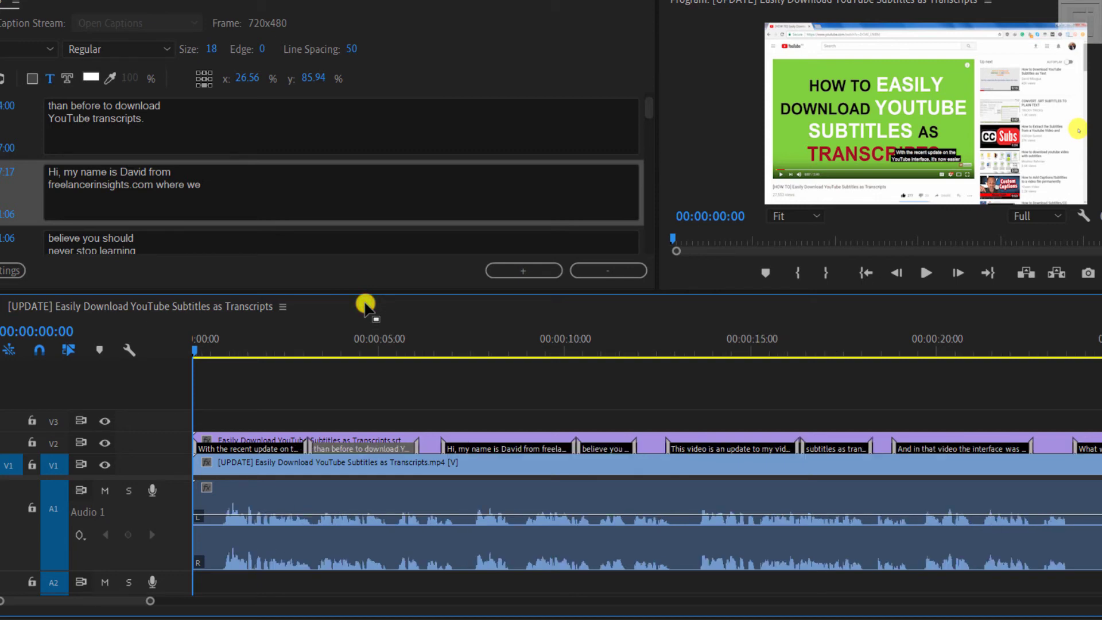
pyautogui.press('-')
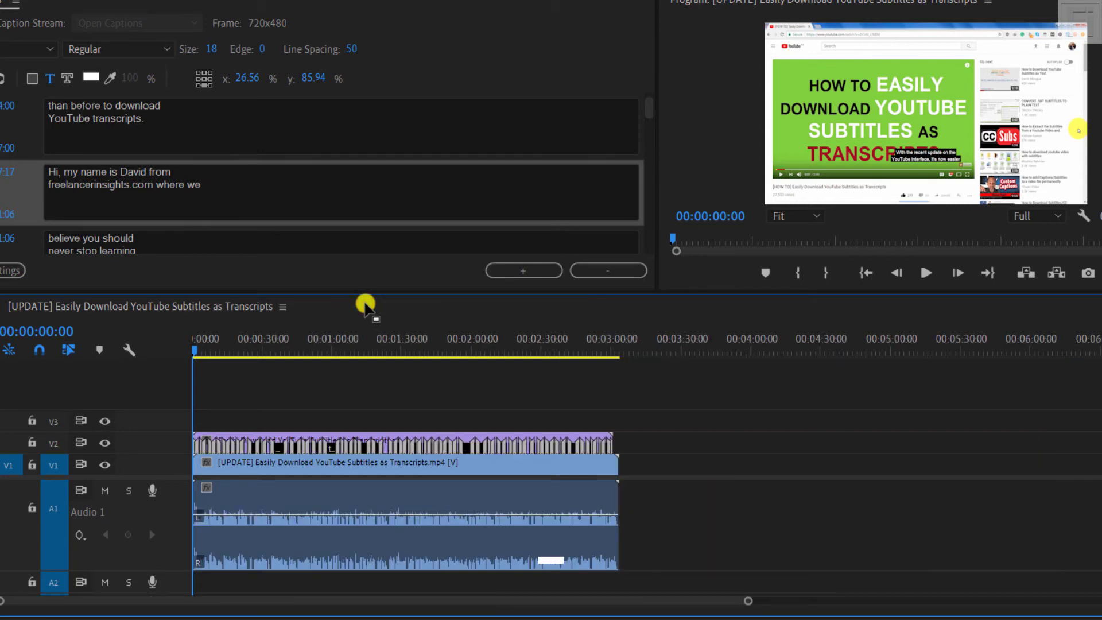
pyautogui.click(609, 337)
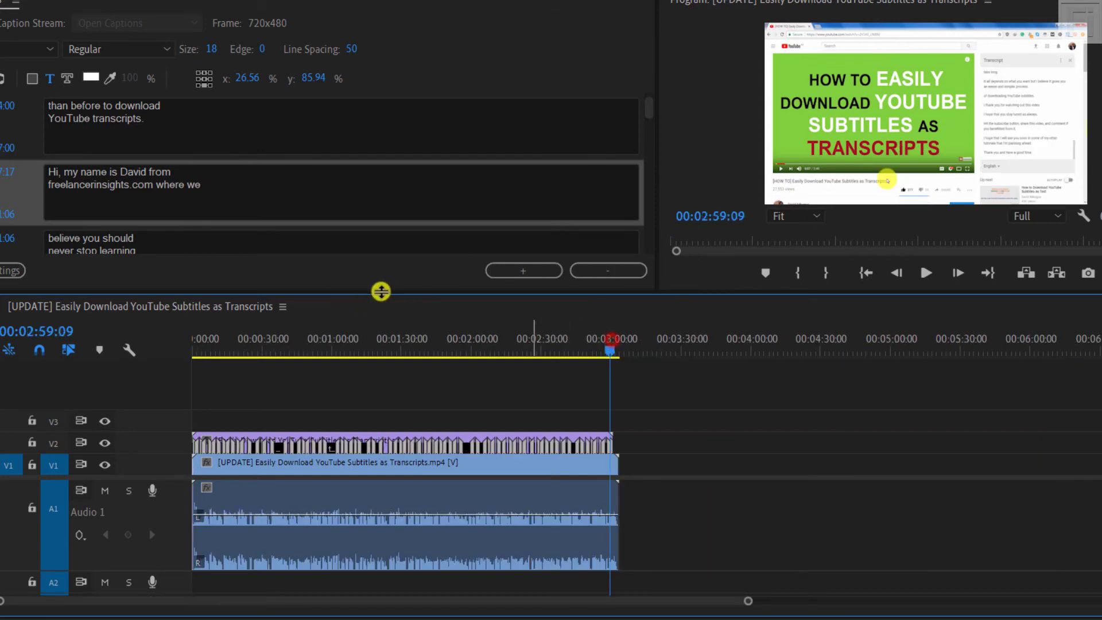
pyautogui.press('=')
pyautogui.press('=')
pyautogui.press('=')
pyautogui.press('=')
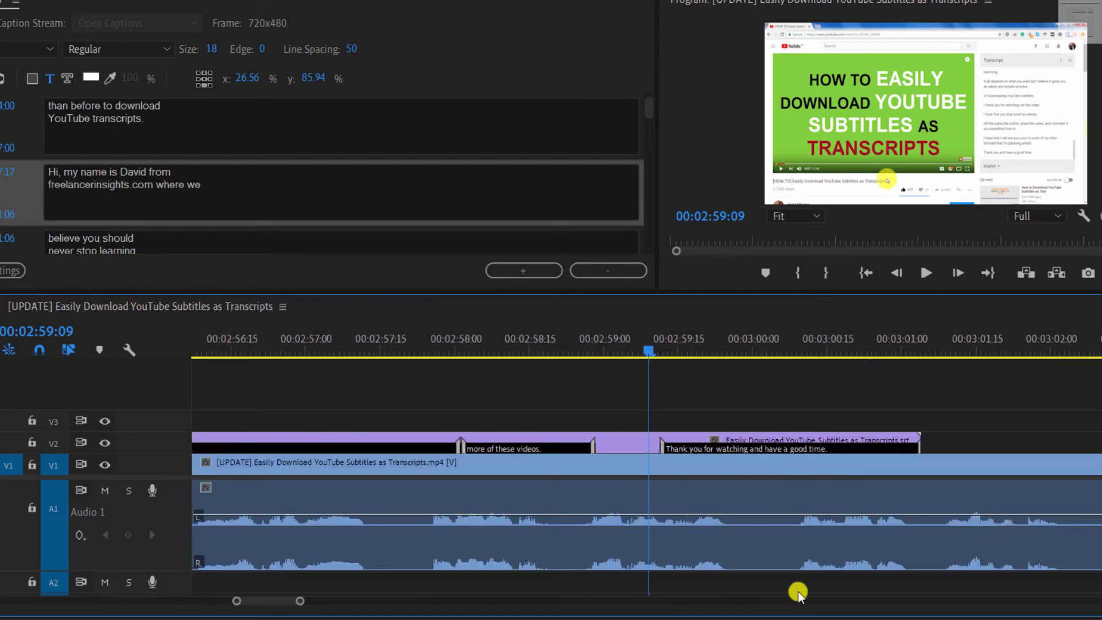
# Step: Synchronize the caption clip with the video and its audio, using Timecode 00:00:00:27 as the synchronize point
pyautogui.scroll(-3, 268, 603)
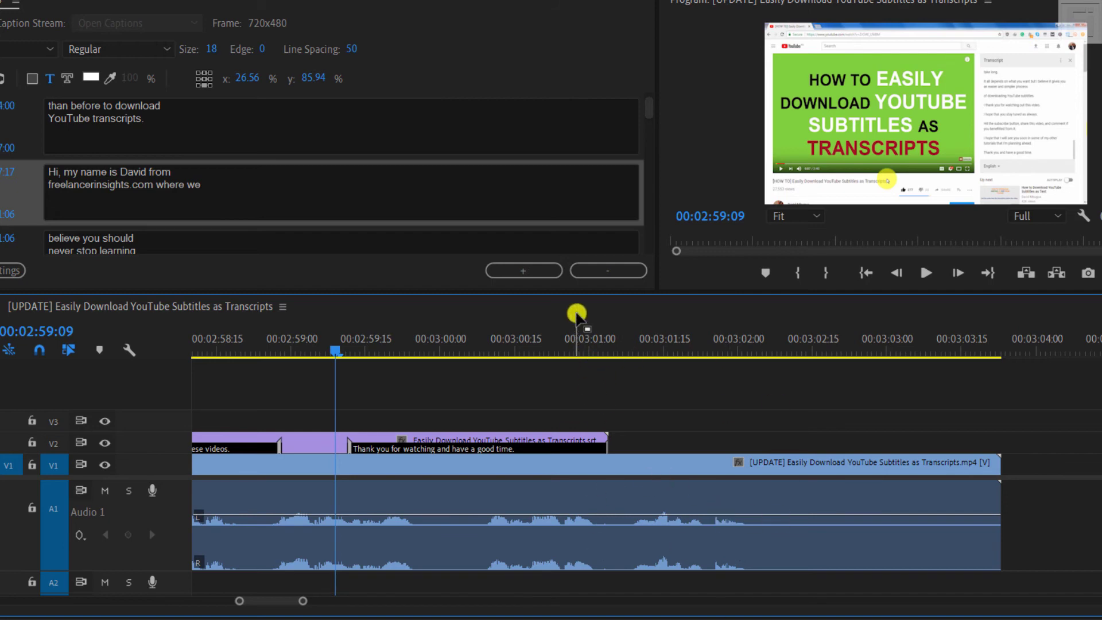
pyautogui.press('-')
pyautogui.press('-')
pyautogui.press('-')
pyautogui.press('-')
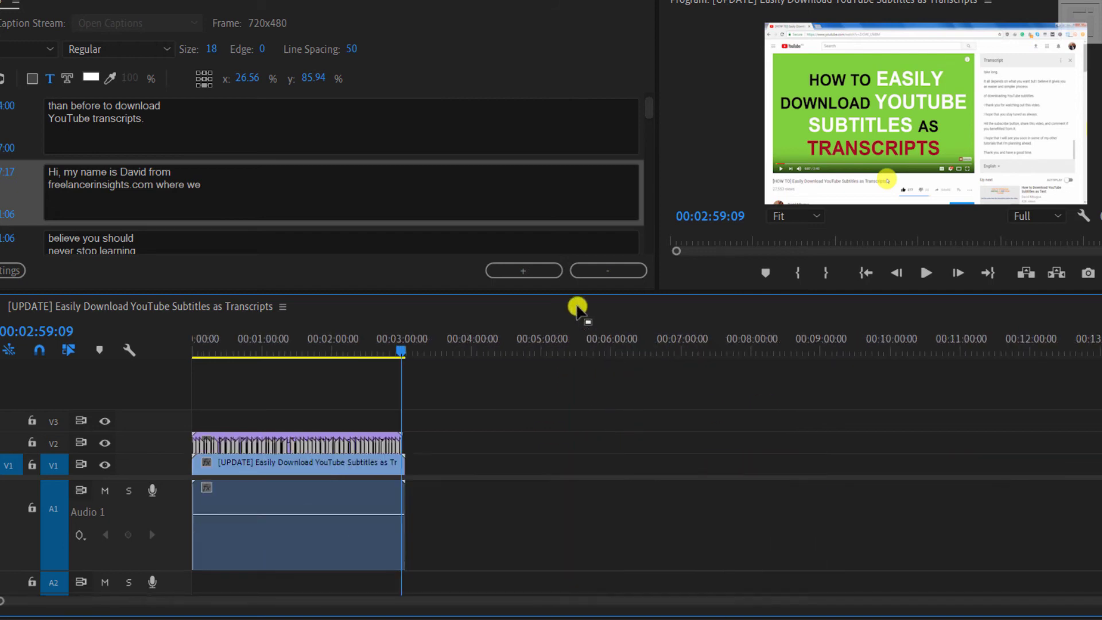
pyautogui.click(364, 405)
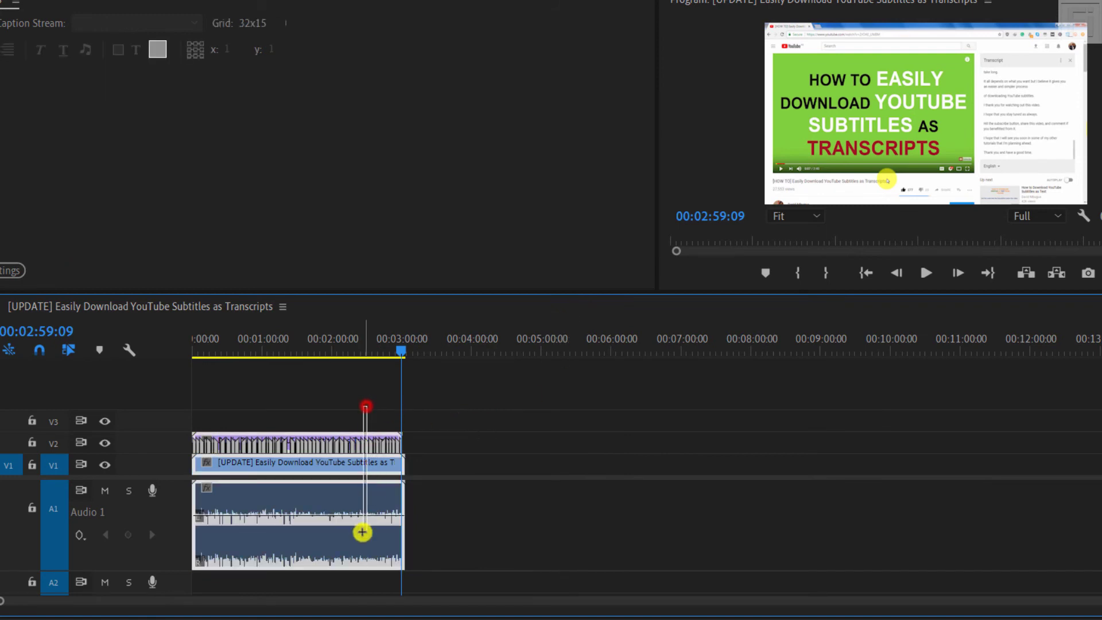
pyautogui.rightClick(337, 494)
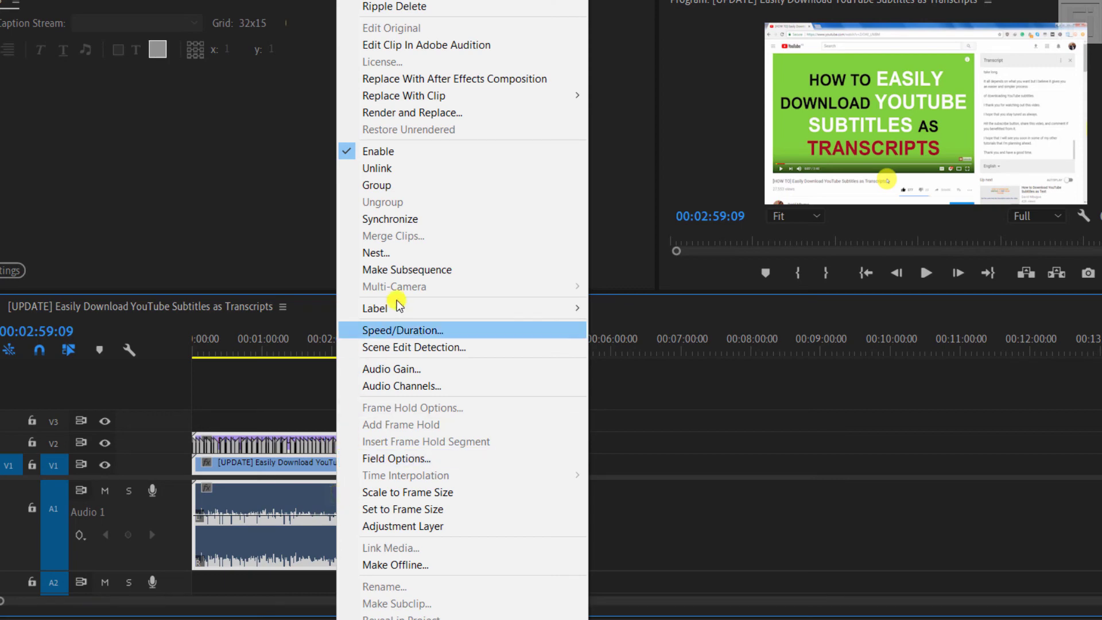
pyautogui.click(409, 217)
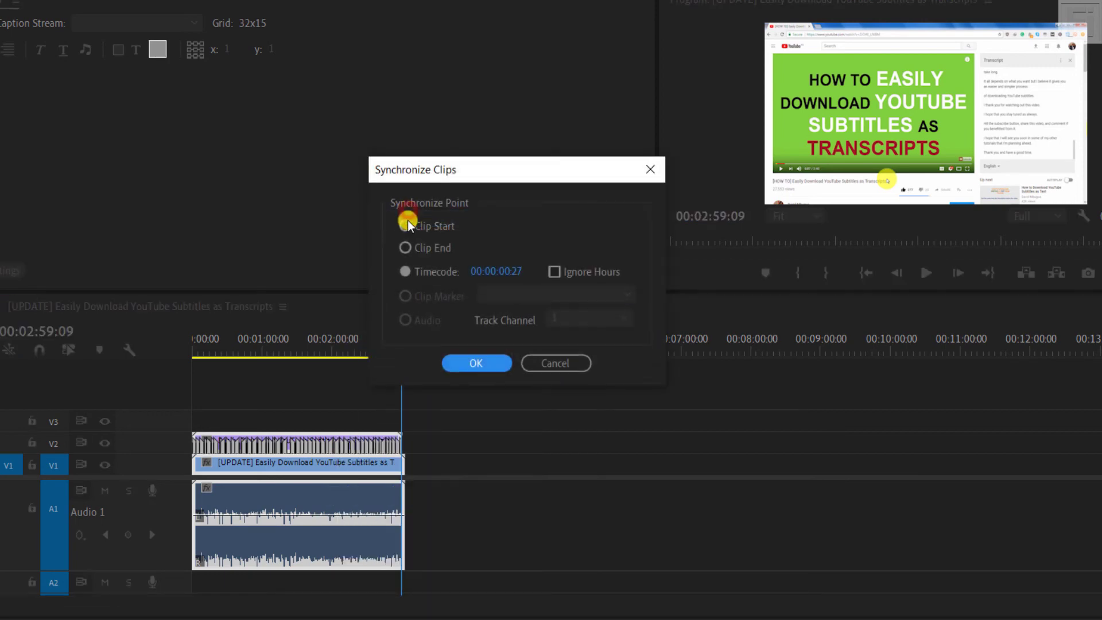
pyautogui.click(405, 273)
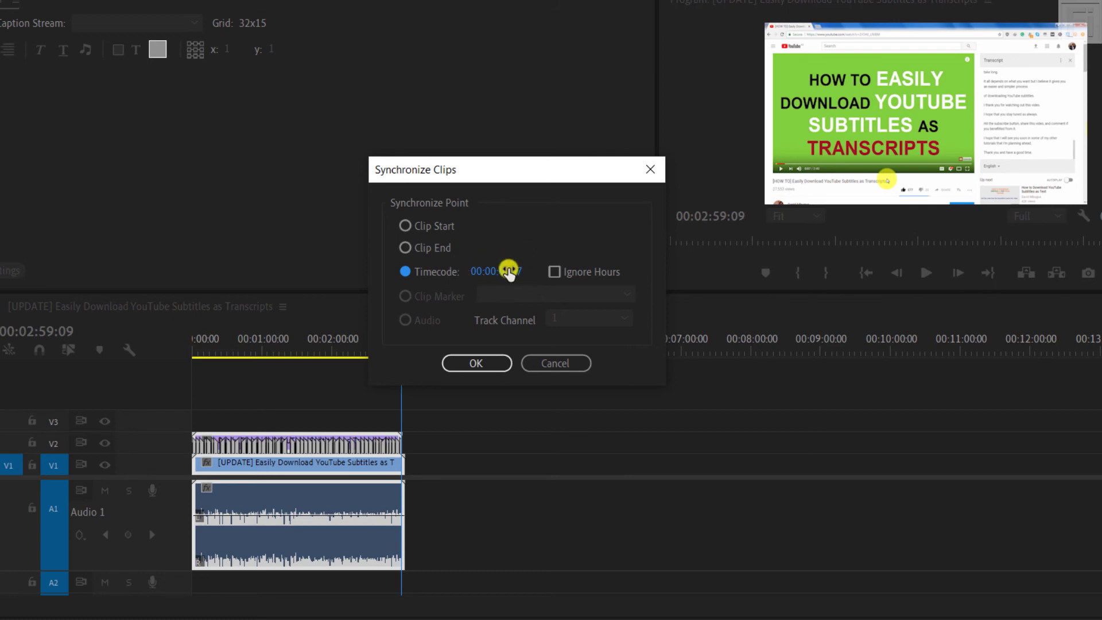
pyautogui.click(480, 364)
pyautogui.click(478, 363)
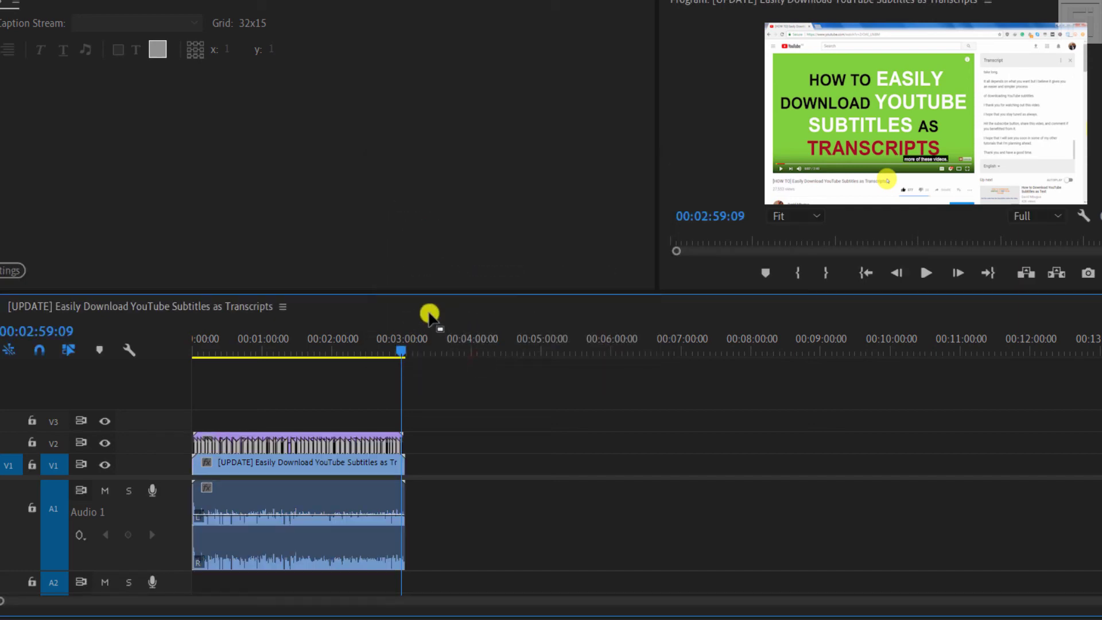
# Step: Check the last caption against the audio waveform at 00:03:00:10 and 00:03:02:01, and the first caption's start at 00:00:00:28
pyautogui.press('=')
pyautogui.press('=')
pyautogui.press('=')
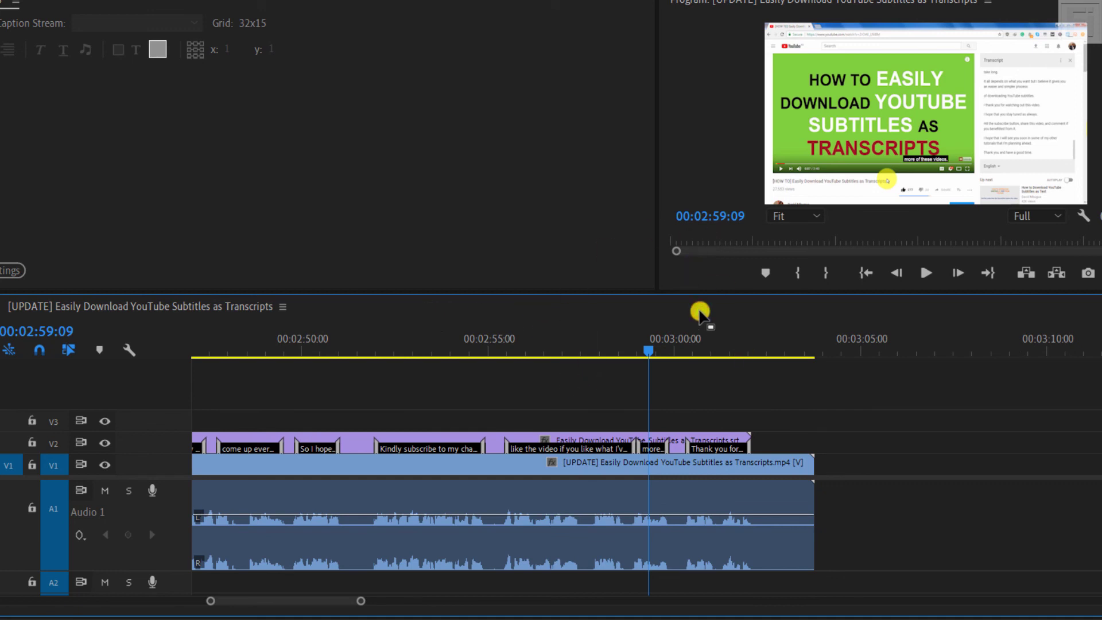
pyautogui.press('=')
pyautogui.press('=')
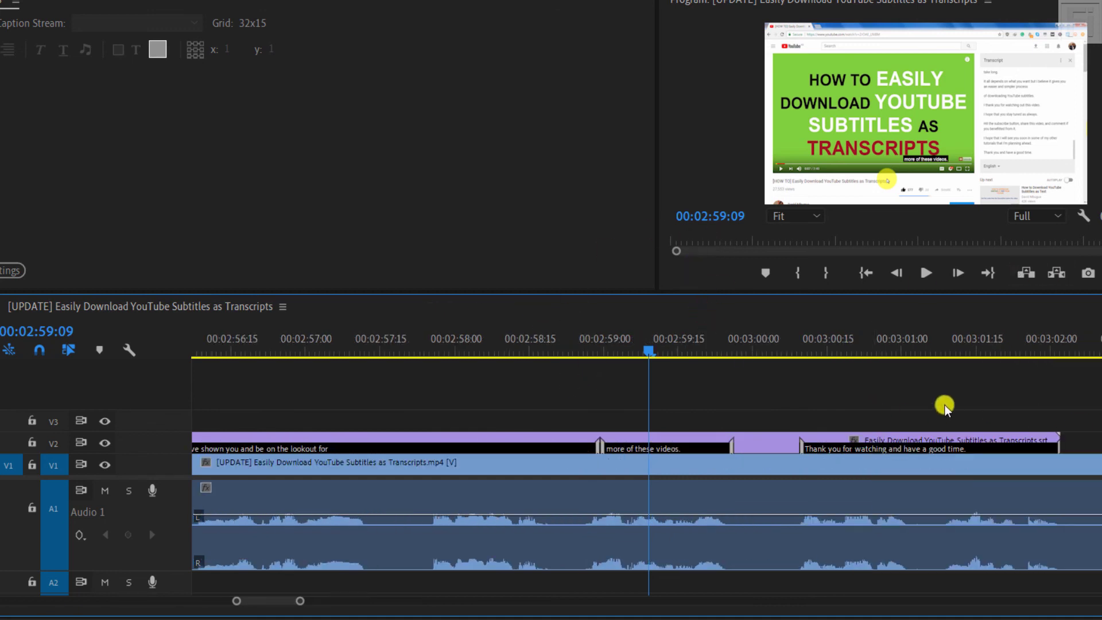
pyautogui.moveTo(791, 333); pyautogui.dragTo(802, 335)
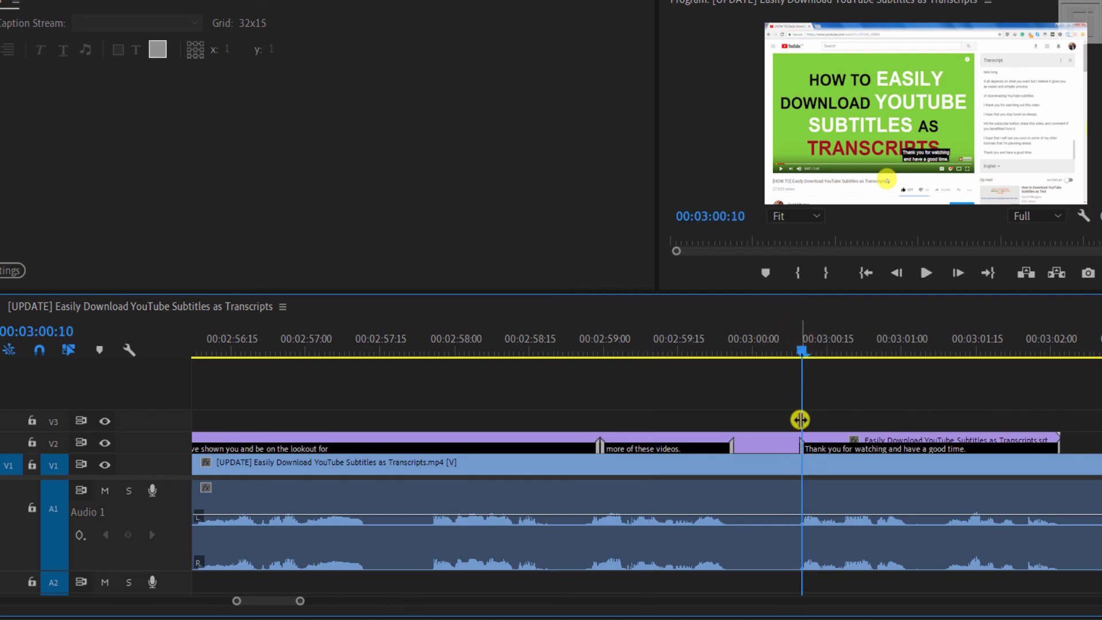
pyautogui.click(1056, 340)
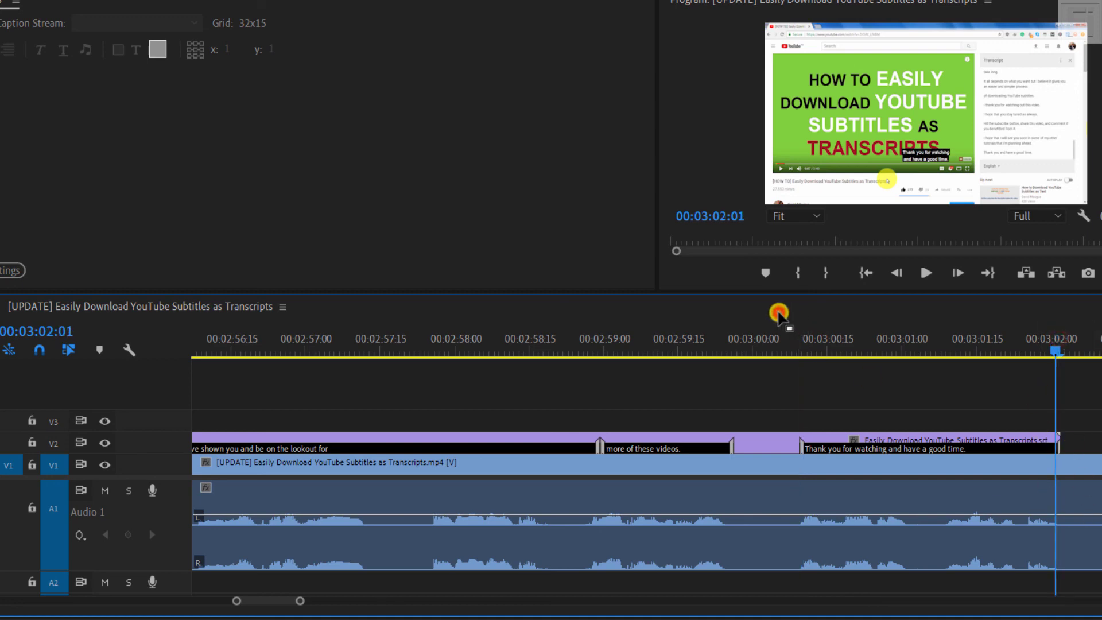
pyautogui.press('Home')
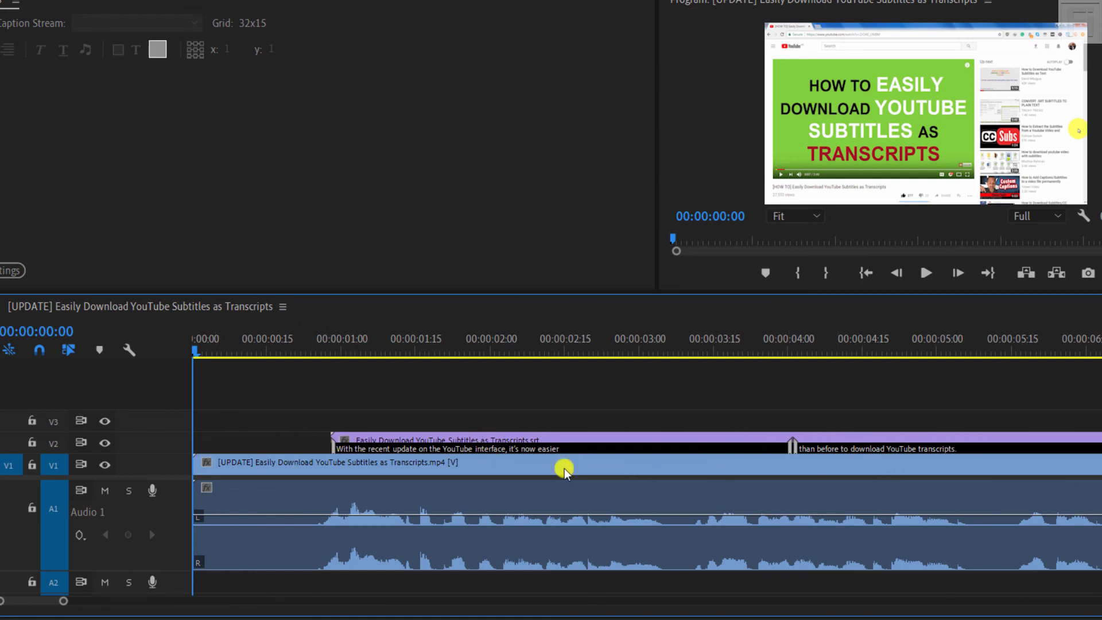
pyautogui.click(342, 353)
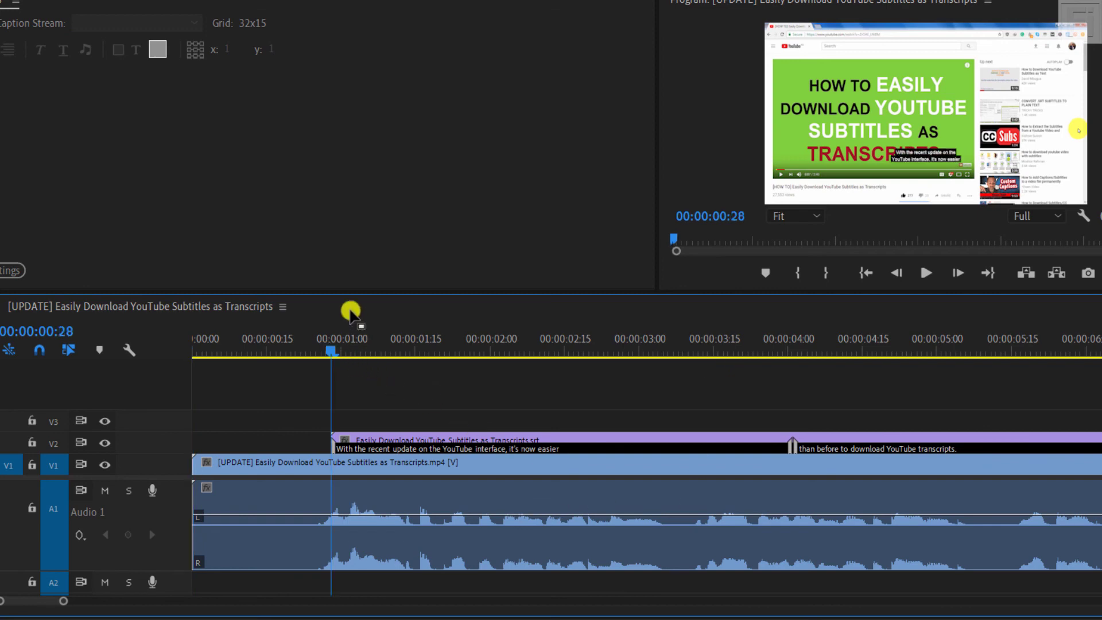